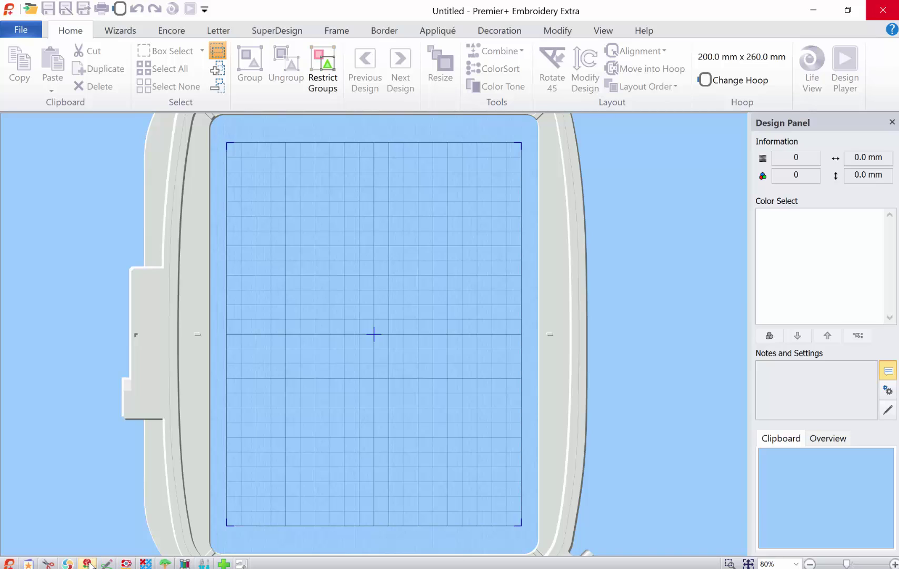
Launch Premier+ Create and start a new design with no picture and no background
{"action": "left_click", "coordinate": [88, 562]}
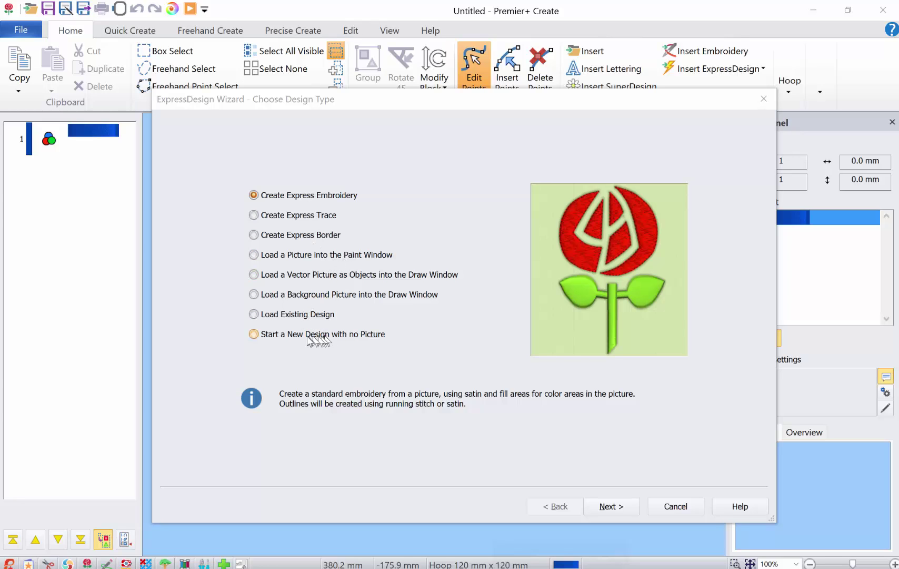
{"action": "left_click", "coordinate": [309, 336]}
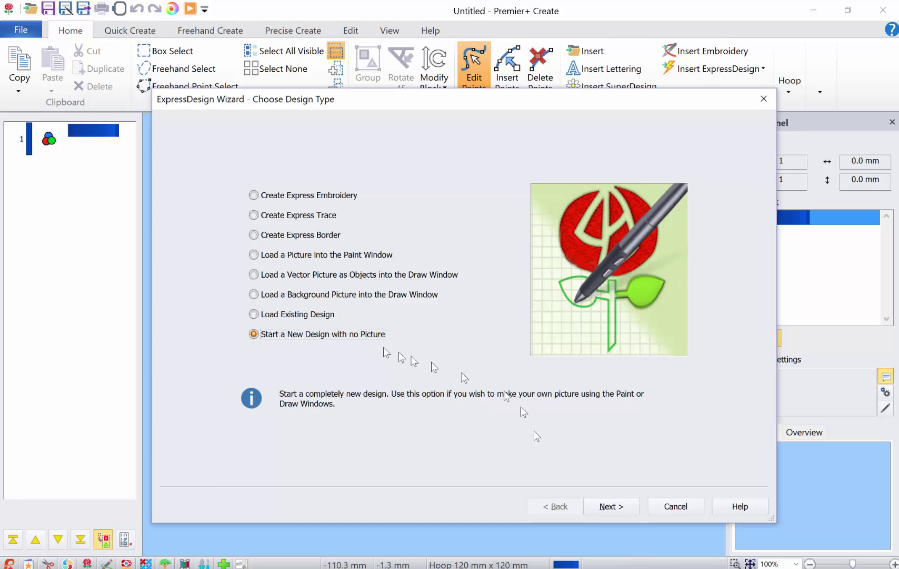
{"action": "left_click", "coordinate": [612, 506]}
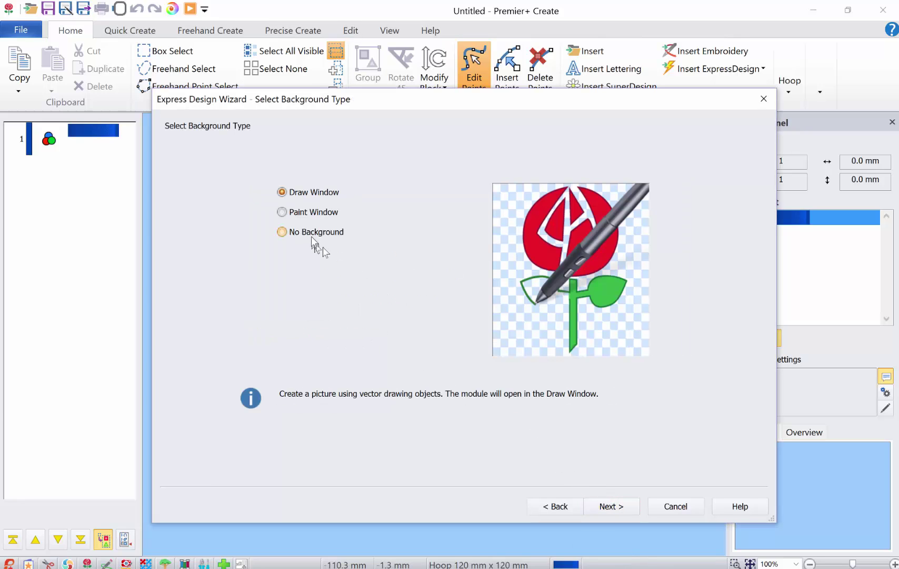
{"action": "left_click", "coordinate": [314, 235]}
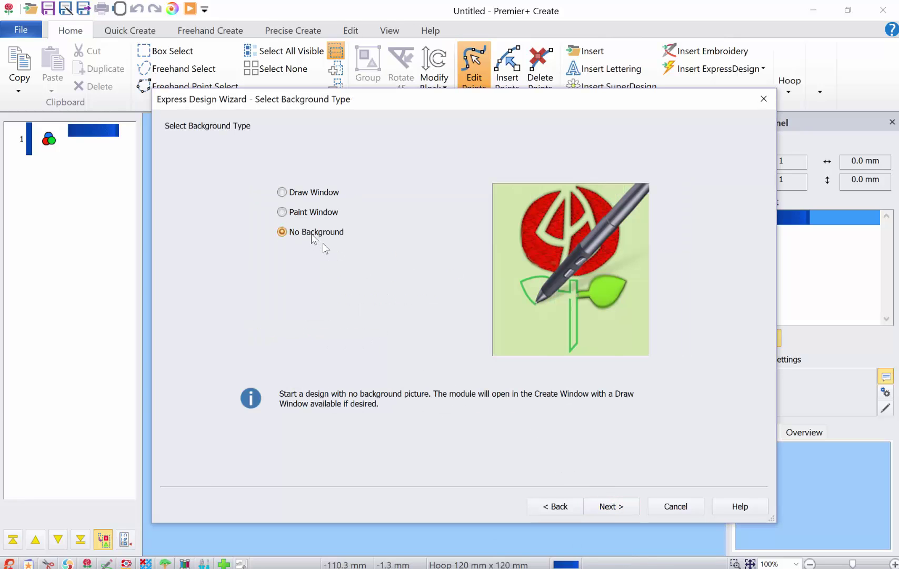
{"action": "left_click", "coordinate": [611, 506]}
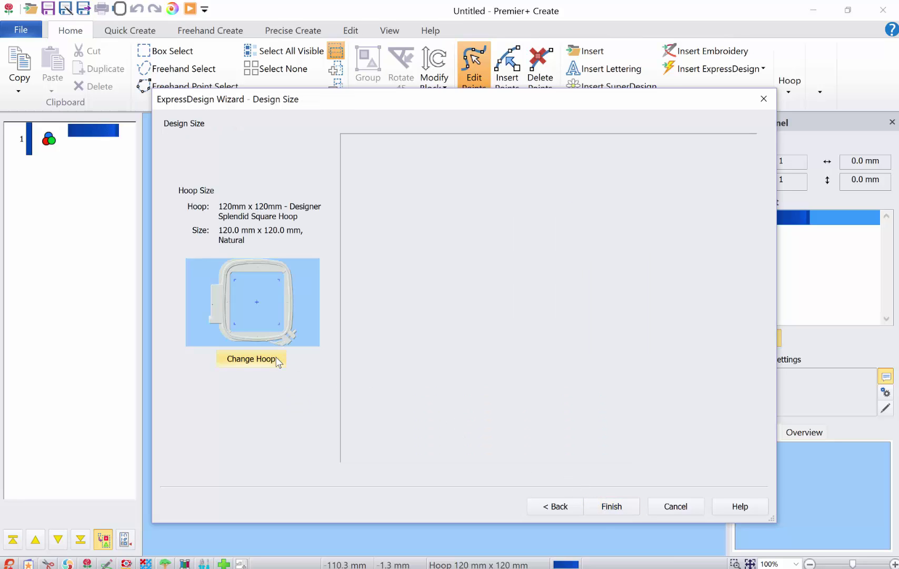
Keep the 120mm x 120mm Designer Splendid Square Hoop and finish the wizard
{"action": "left_click", "coordinate": [279, 359]}
{"action": "left_click", "coordinate": [423, 207]}
{"action": "left_click", "coordinate": [423, 217]}
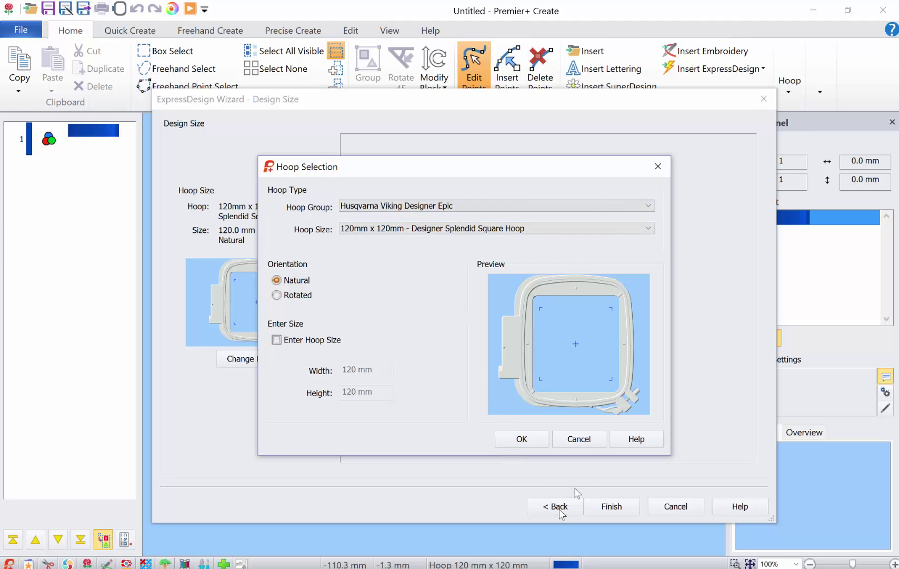
{"action": "left_click", "coordinate": [520, 441]}
{"action": "left_click", "coordinate": [619, 506]}
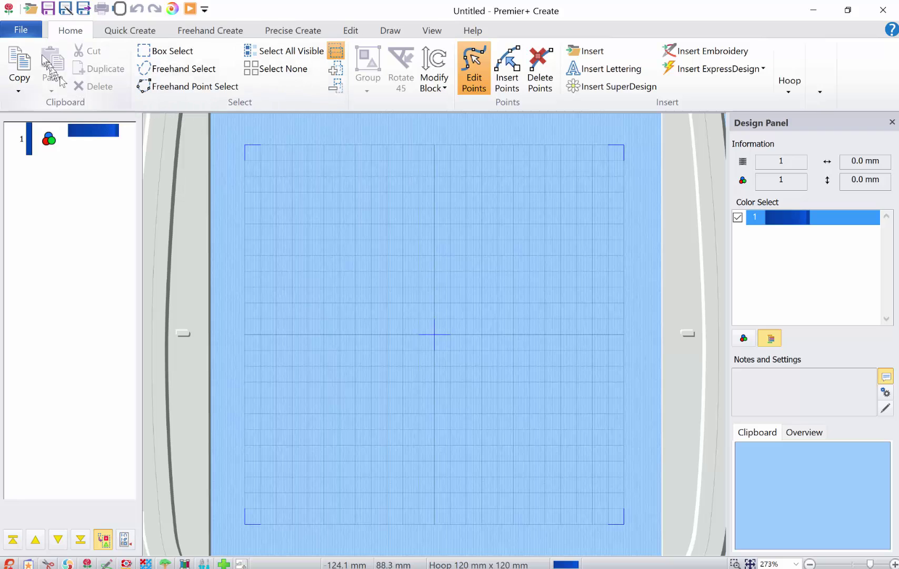
Start File > New twice, cancelling the ExpressDesign Wizard both times to keep the empty design
{"action": "left_click", "coordinate": [29, 32]}
{"action": "left_click", "coordinate": [40, 53]}
{"action": "left_click", "coordinate": [328, 337]}
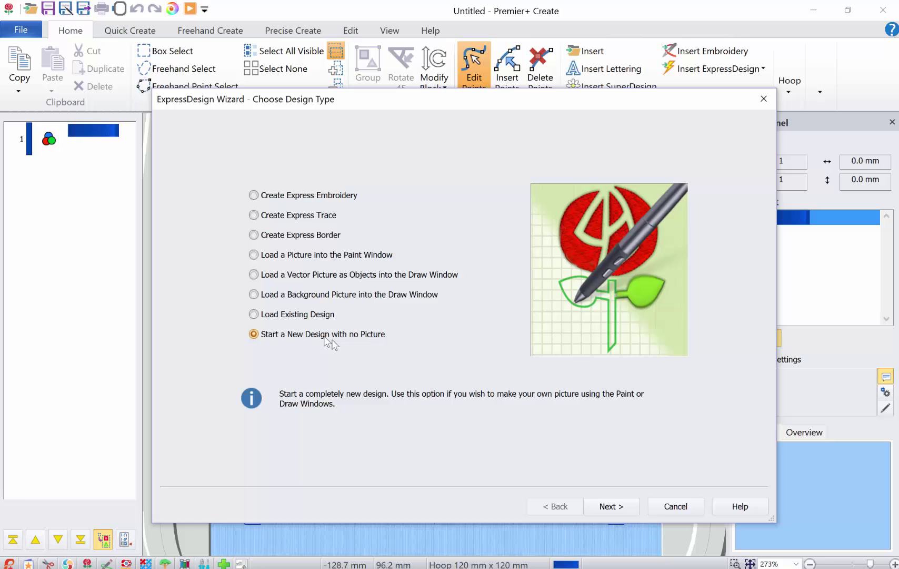
{"action": "left_click", "coordinate": [671, 506]}
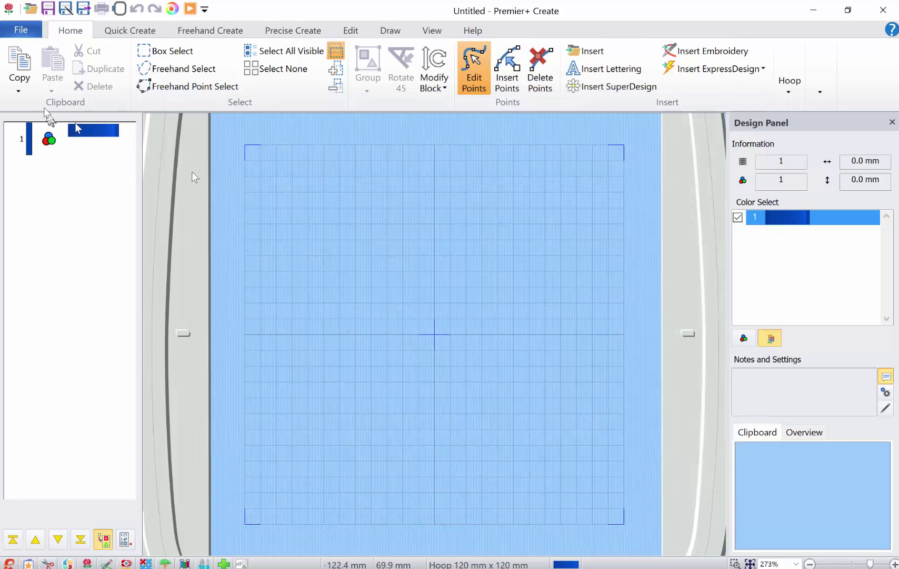
{"action": "left_click", "coordinate": [37, 33]}
{"action": "left_click", "coordinate": [38, 52]}
{"action": "left_click", "coordinate": [673, 510]}
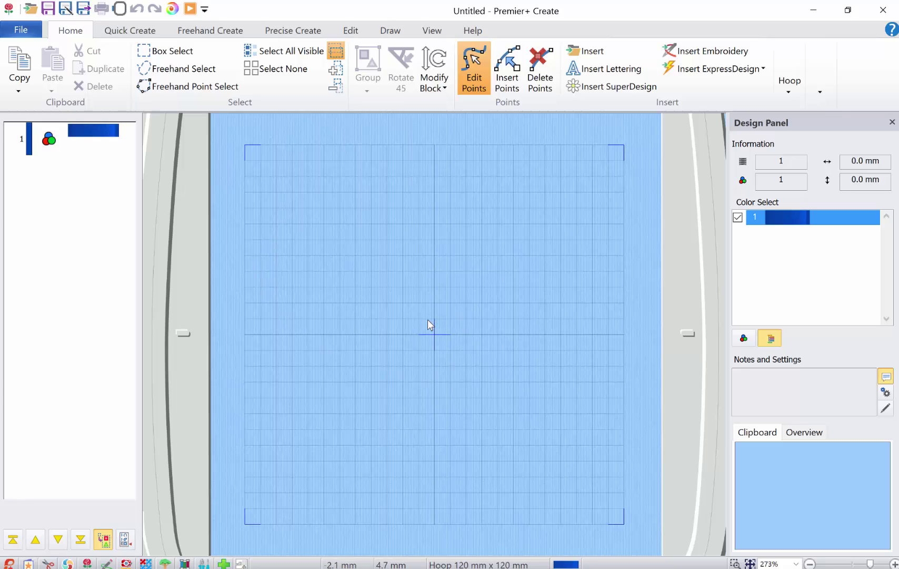
Show the Quick Create tools and recolour the first colour block to 2419 Very Red
{"action": "left_click", "coordinate": [124, 32]}
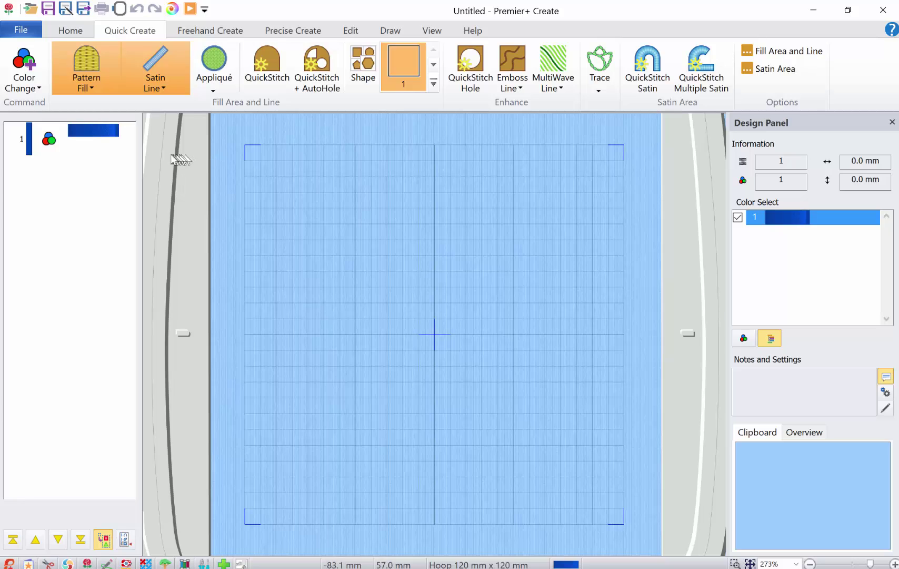
{"action": "left_click", "coordinate": [92, 134]}
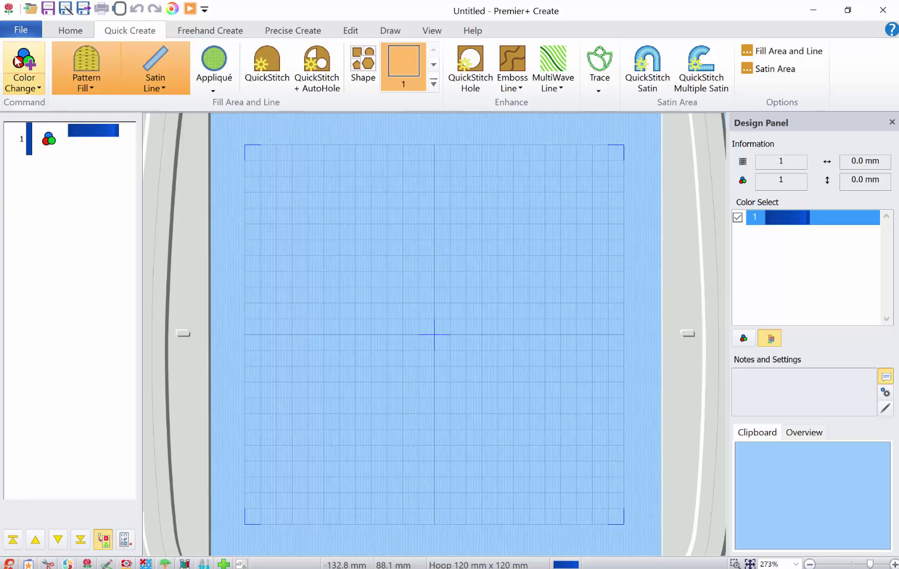
{"action": "left_click", "coordinate": [24, 68]}
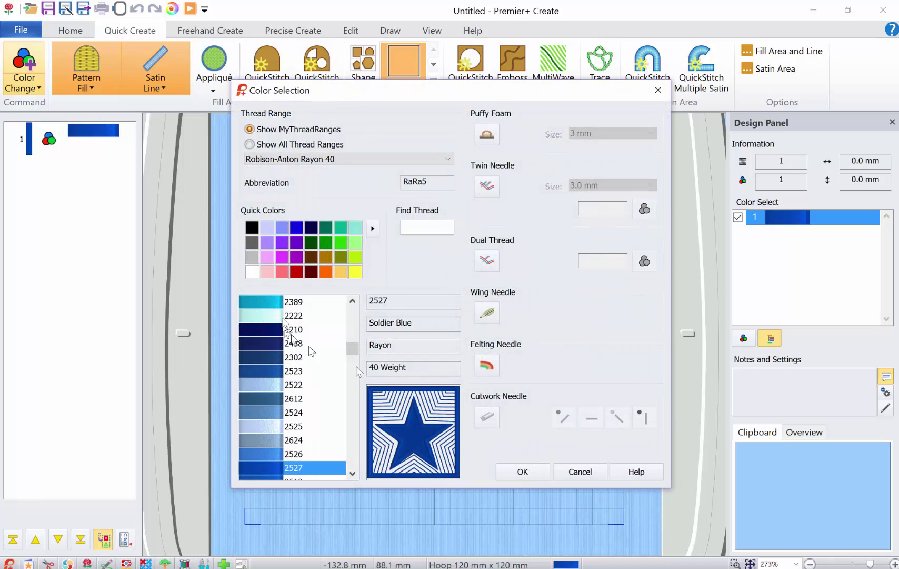
{"action": "left_click", "coordinate": [296, 271]}
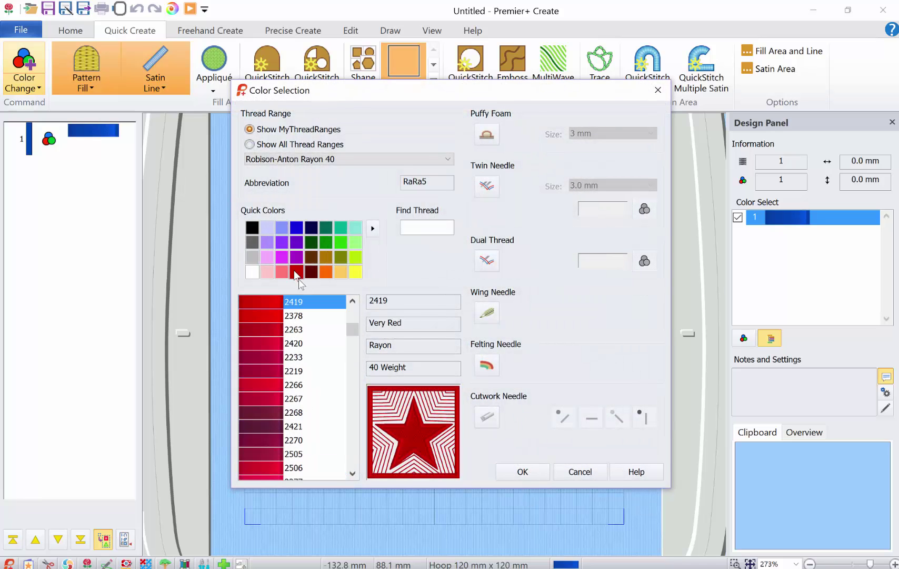
{"action": "left_click", "coordinate": [505, 471]}
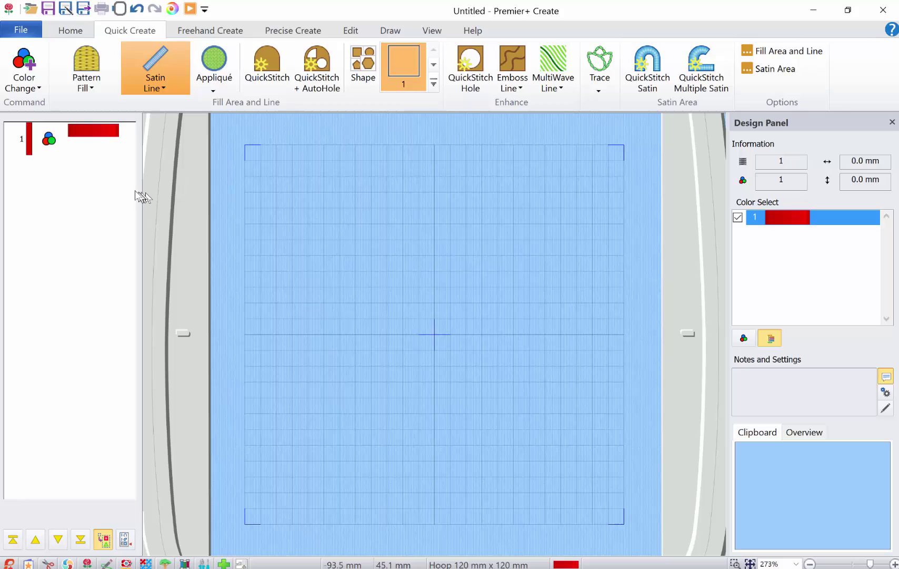
Set Quick Create to Pattern Fill with a Running Stitch border line
{"action": "left_click", "coordinate": [93, 53]}
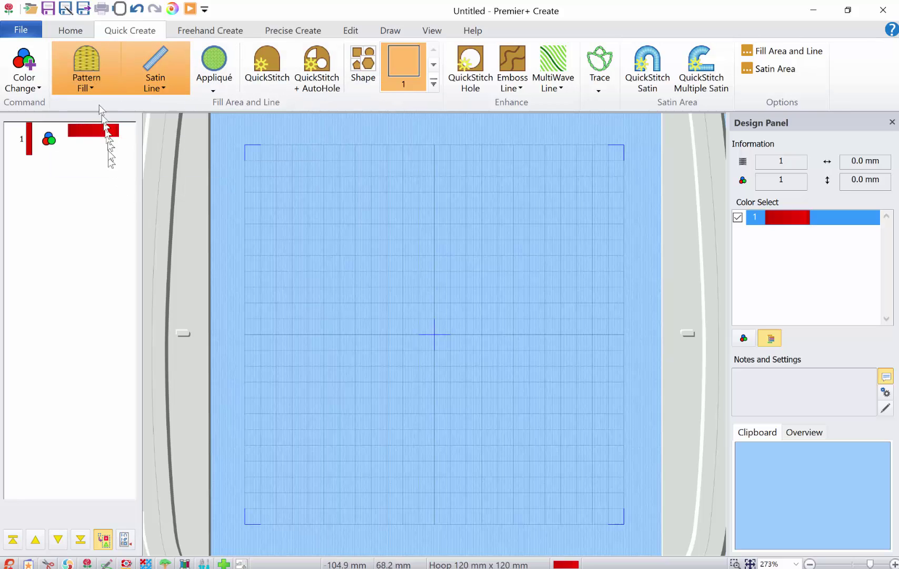
{"action": "left_click", "coordinate": [102, 88]}
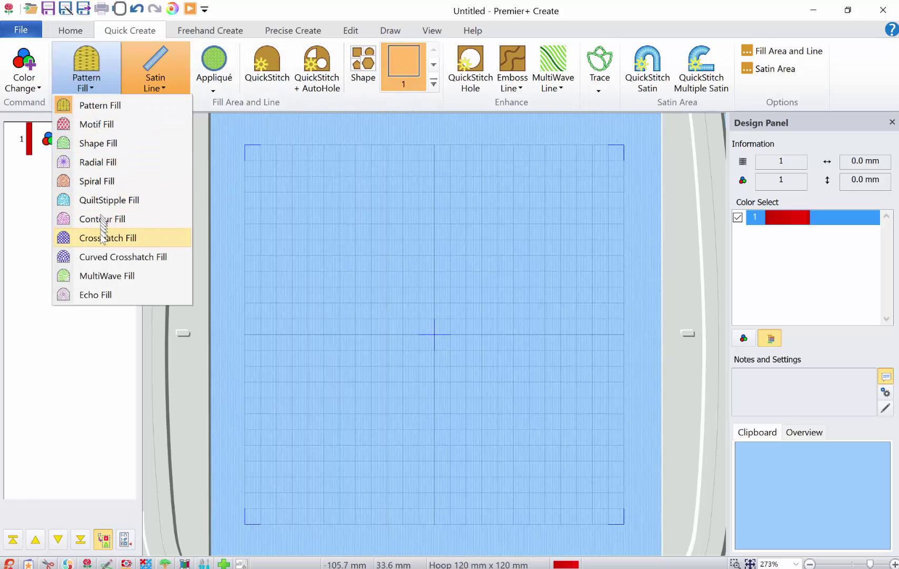
{"action": "left_click", "coordinate": [100, 106]}
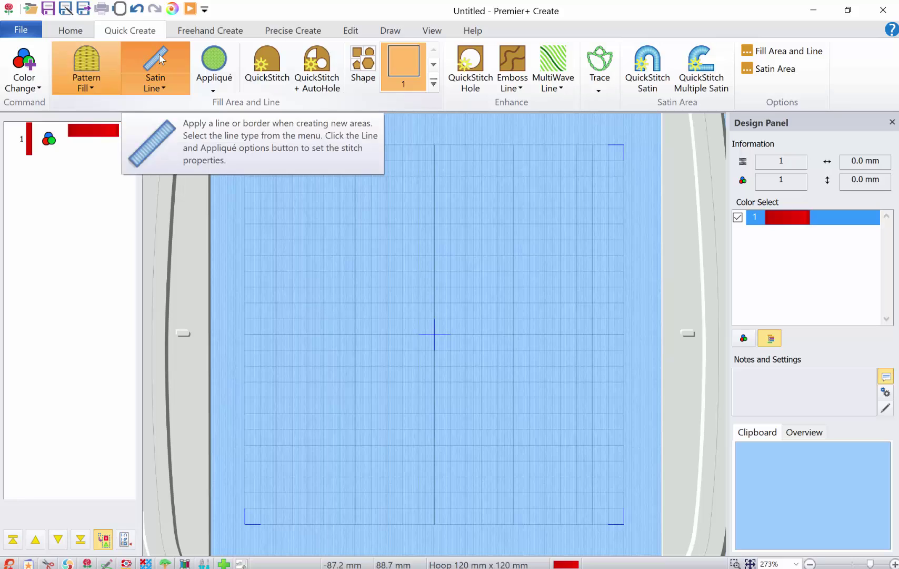
{"action": "left_click", "coordinate": [157, 74]}
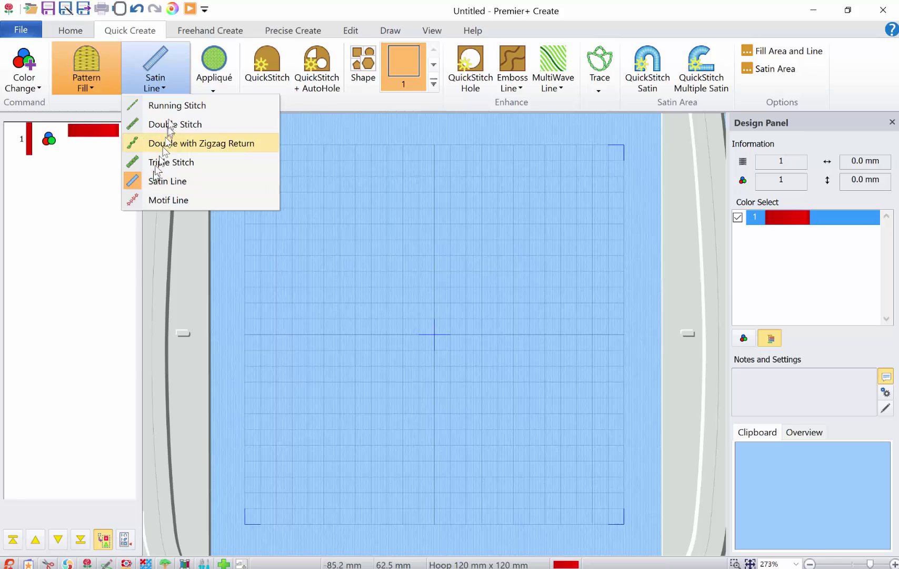
{"action": "left_click", "coordinate": [169, 107]}
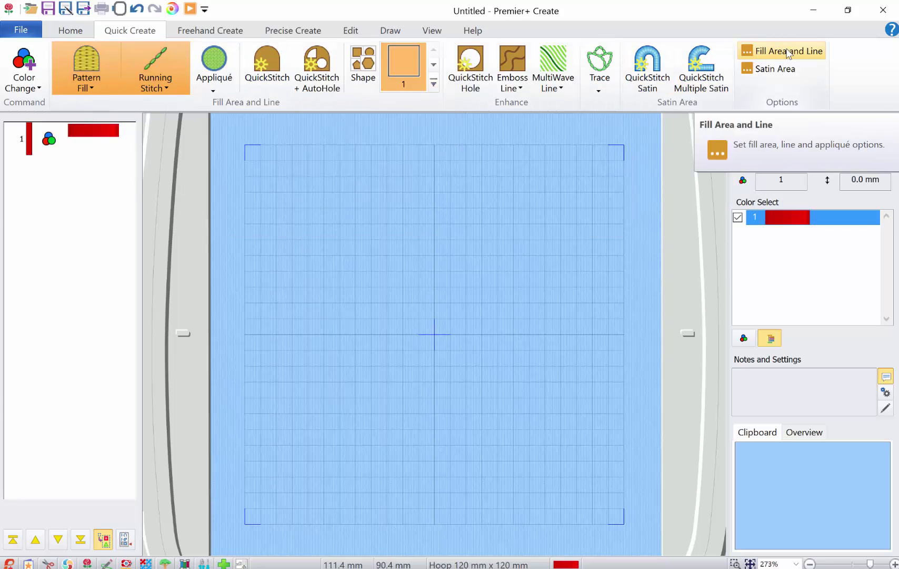
In Fill Area and Line, choose vertical-stripe pattern 260 and set Underlay to None
{"action": "left_click", "coordinate": [788, 53]}
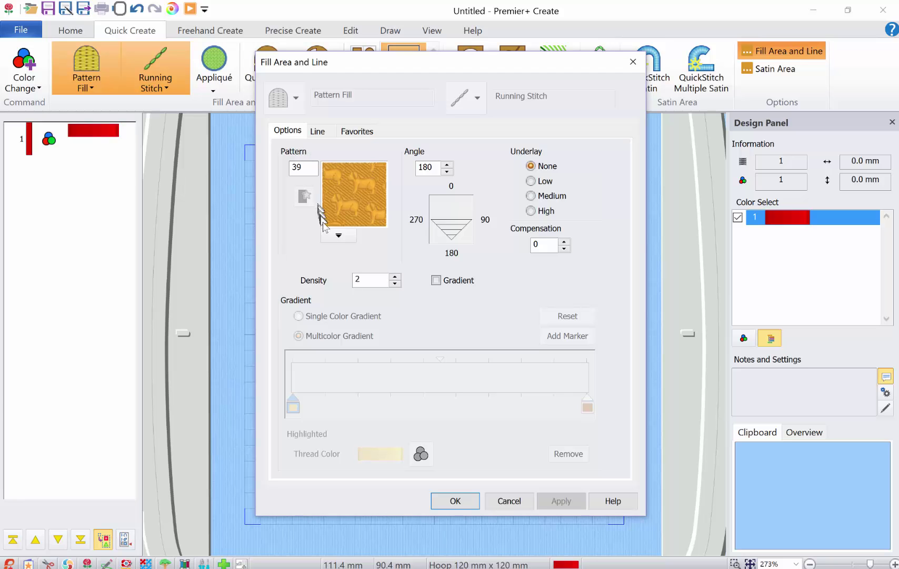
{"action": "left_click", "coordinate": [339, 235]}
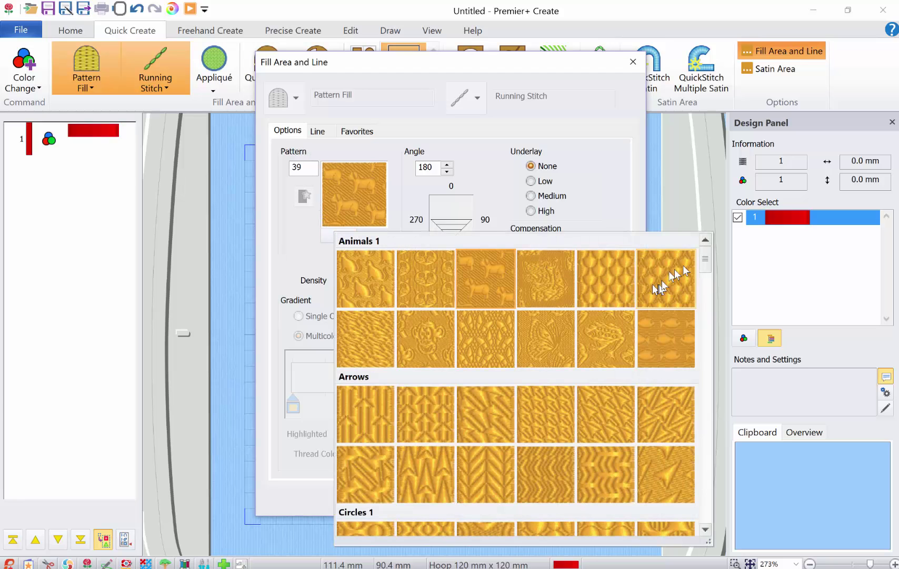
{"action": "left_click_drag", "start_coordinate": [705, 259], "coordinate": [704, 413]}
{"action": "left_click_drag", "start_coordinate": [703, 374], "coordinate": [705, 258]}
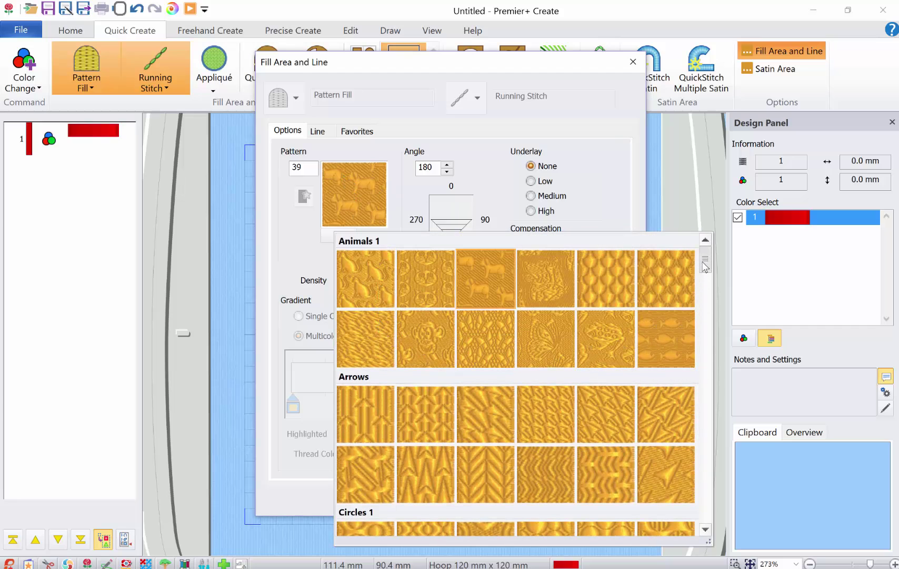
{"action": "left_click_drag", "start_coordinate": [706, 267], "coordinate": [704, 340]}
{"action": "left_click", "coordinate": [427, 341]}
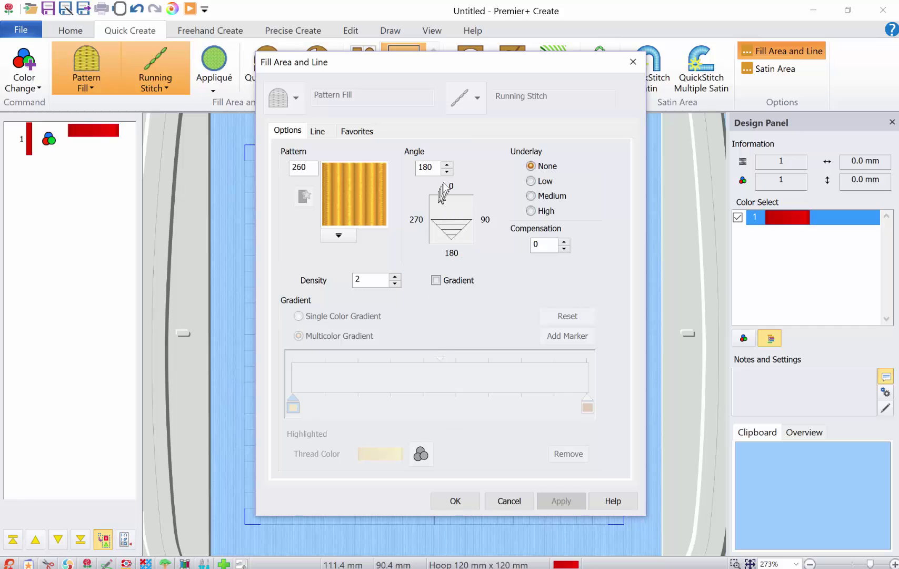
{"action": "left_click", "coordinate": [318, 131]}
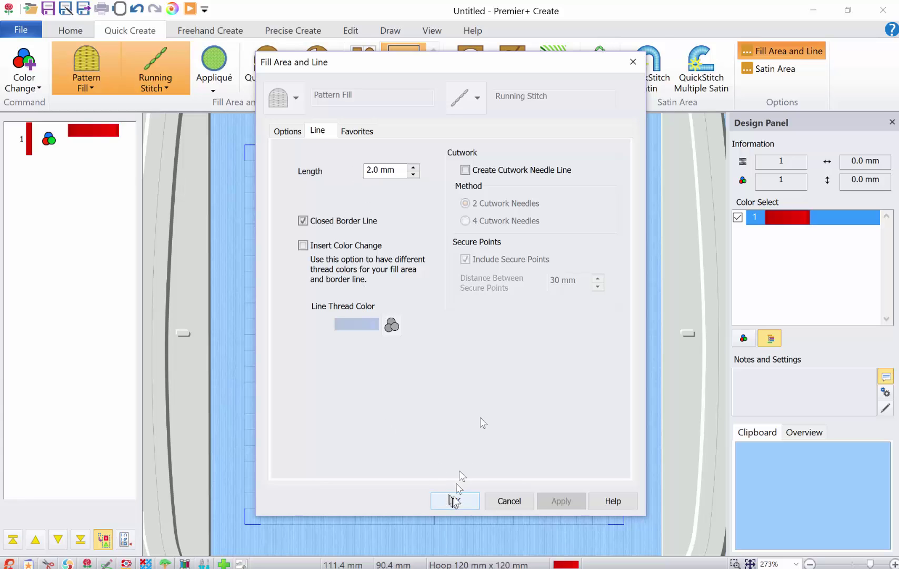
{"action": "left_click", "coordinate": [287, 132]}
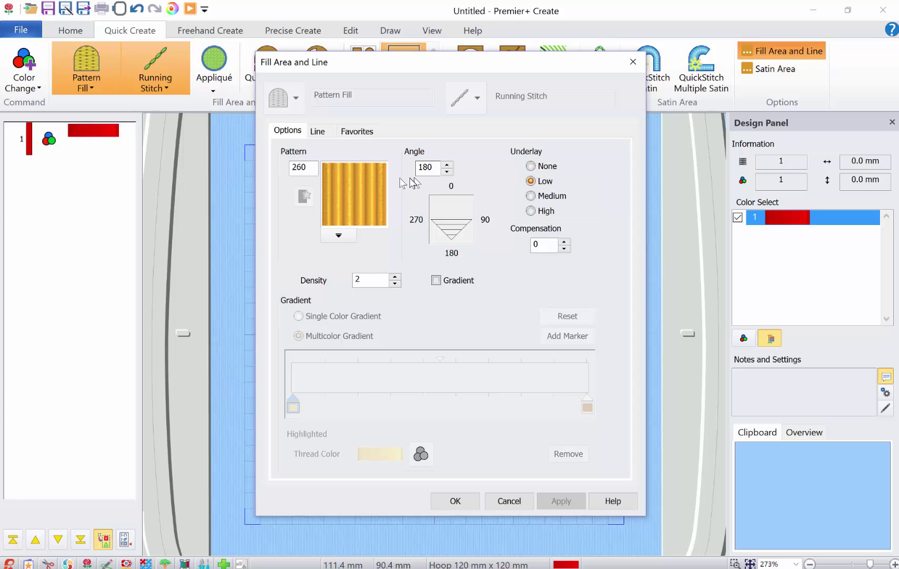
{"action": "left_click", "coordinate": [531, 167]}
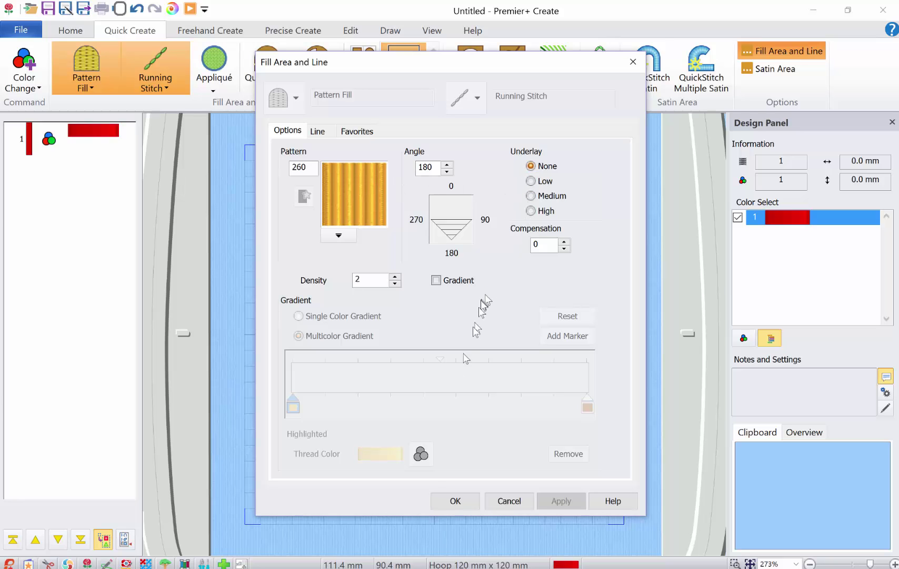
{"action": "left_click", "coordinate": [456, 501]}
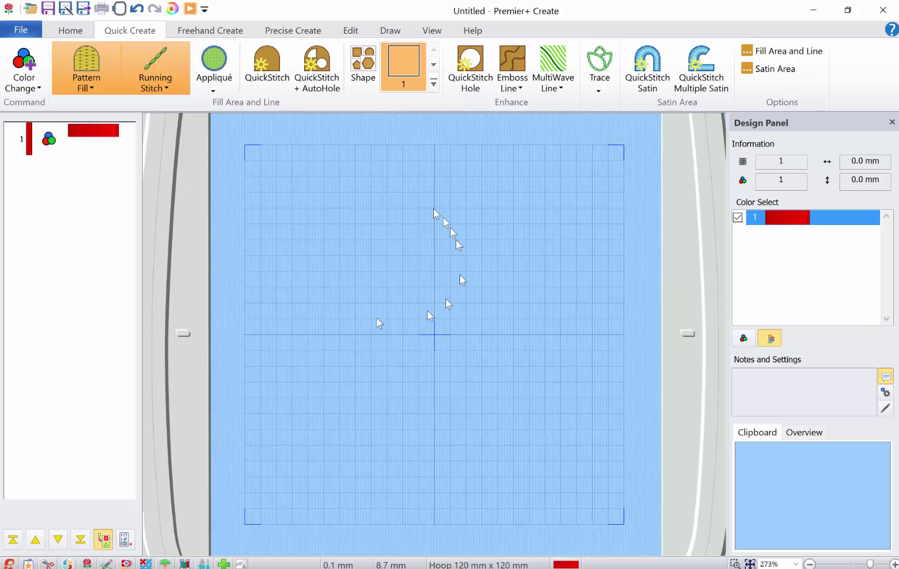
Place heart shape 32 as a red striped fill at the hoop centre
{"action": "left_click", "coordinate": [433, 83]}
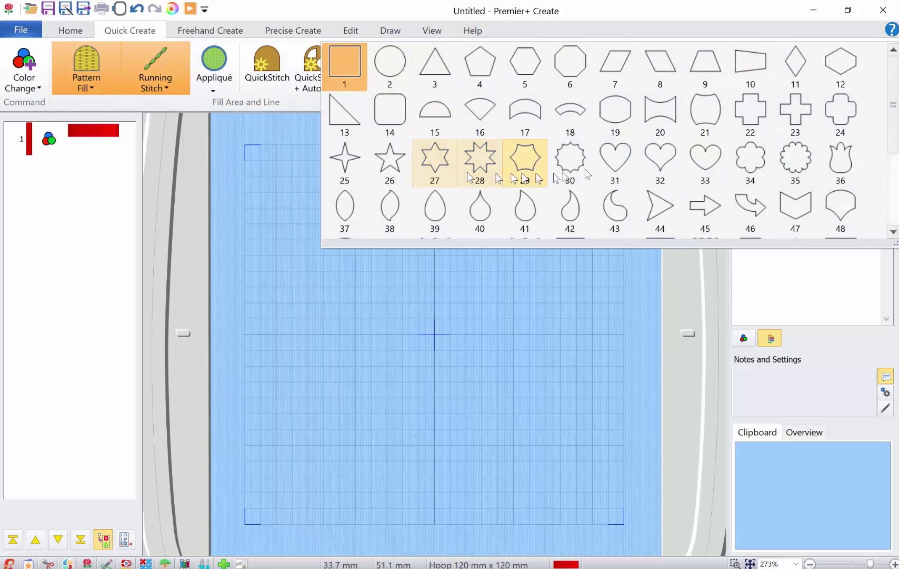
{"action": "left_click", "coordinate": [662, 163]}
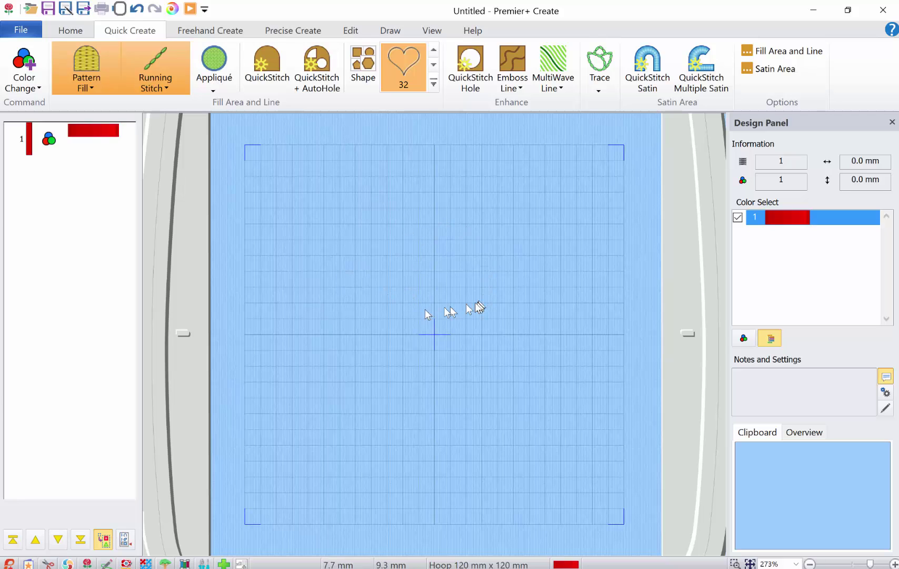
{"action": "left_click", "coordinate": [362, 78]}
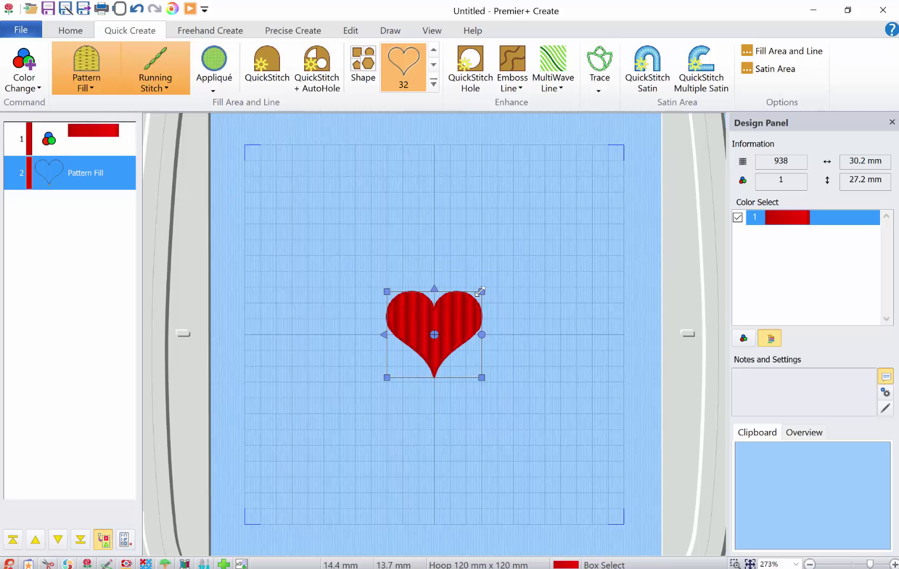
Resize the heart to about 57 × 51 mm, undo the distortion, and recentre it
{"action": "left_click_drag", "start_coordinate": [480, 290], "coordinate": [449, 239]}
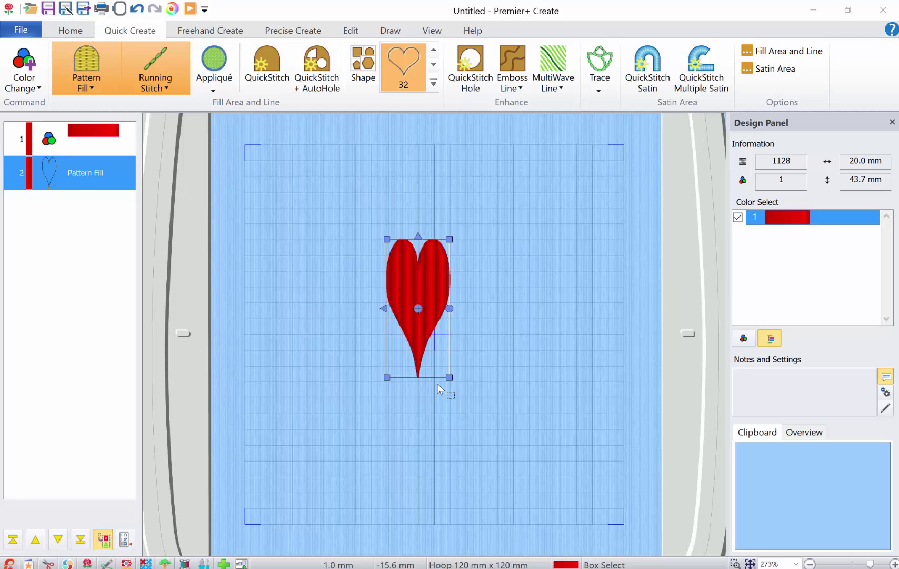
{"action": "left_click", "coordinate": [137, 9]}
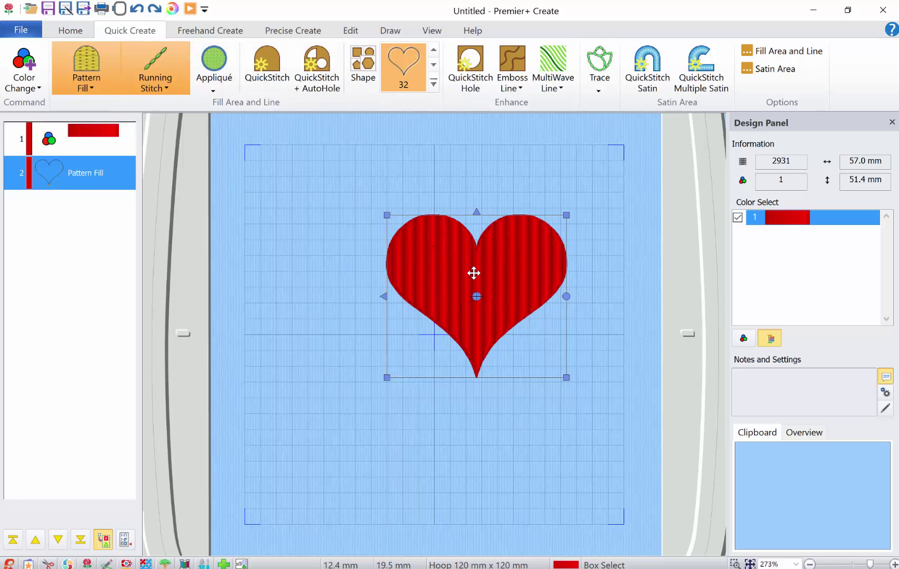
{"action": "left_click_drag", "start_coordinate": [473, 272], "coordinate": [431, 281]}
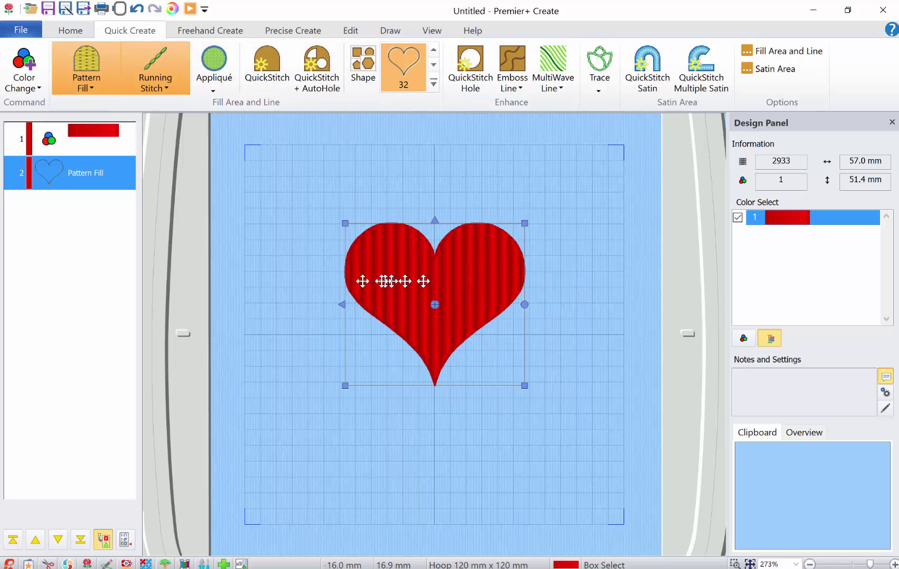
Change the heart's fill to the small-hearts pattern 112
{"action": "right_click", "coordinate": [82, 174]}
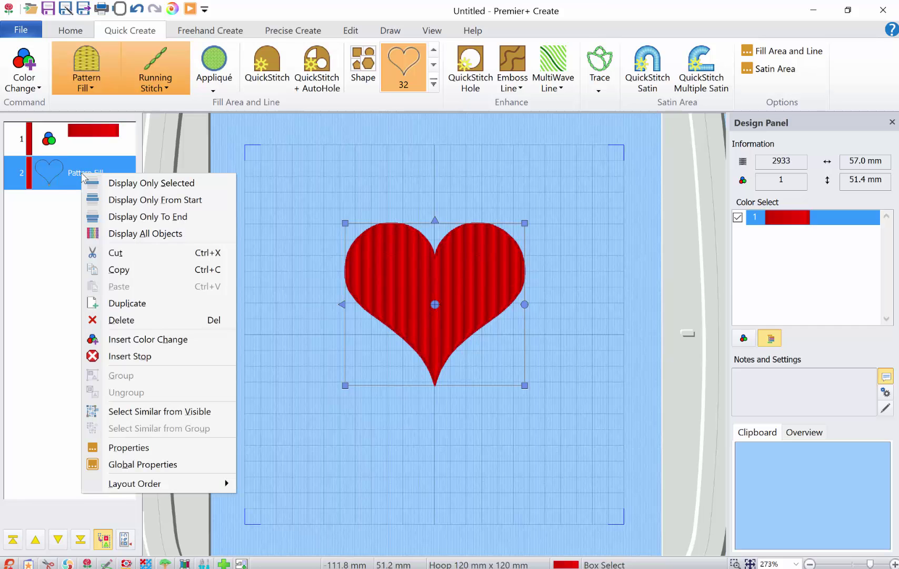
{"action": "left_click", "coordinate": [142, 446]}
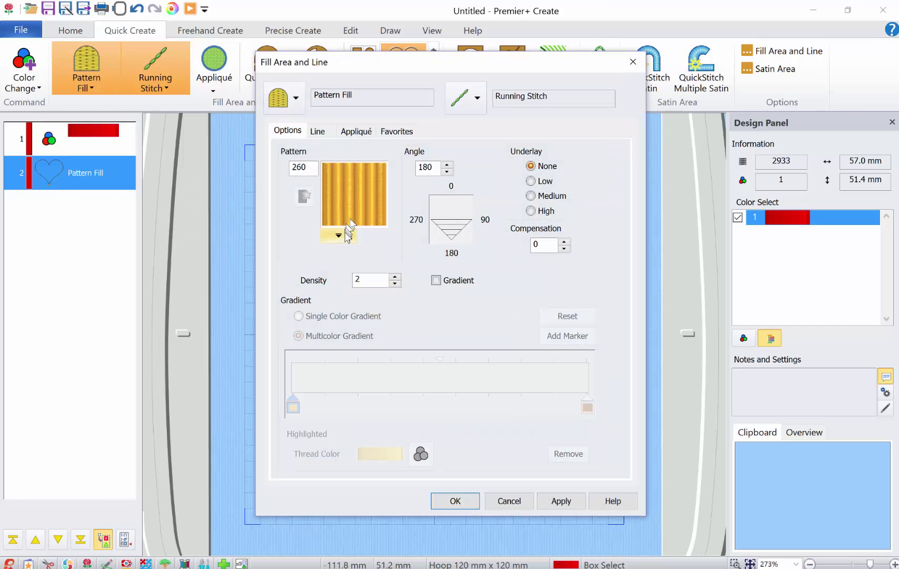
{"action": "left_click", "coordinate": [338, 235]}
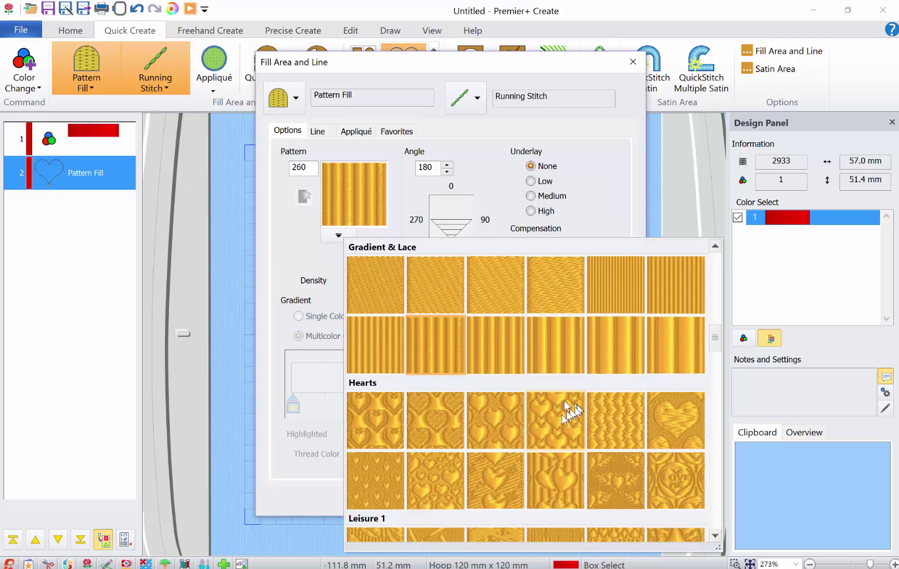
{"action": "left_click", "coordinate": [559, 418]}
{"action": "left_click", "coordinate": [457, 500]}
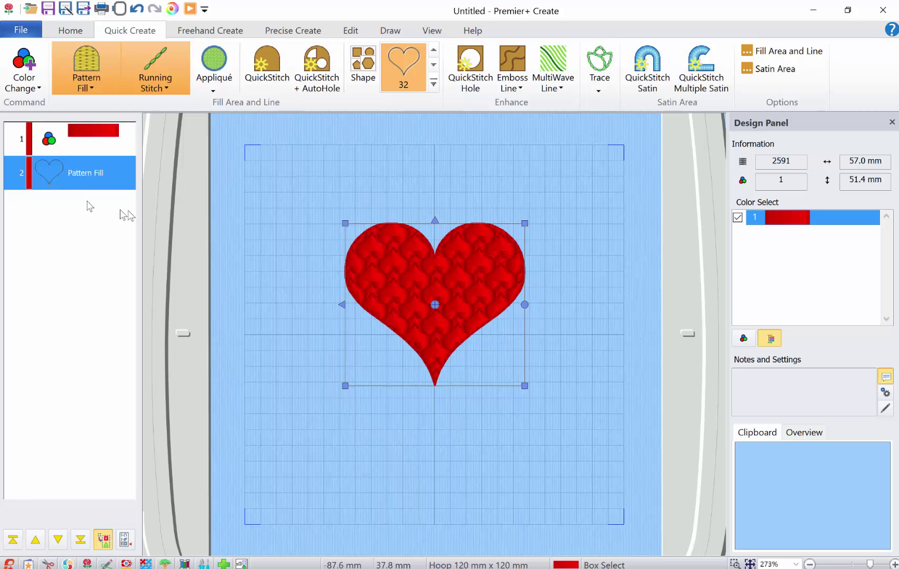
Set the heart's fill pattern angle to 360° in its Properties
{"action": "right_click", "coordinate": [70, 171]}
{"action": "left_click", "coordinate": [117, 445]}
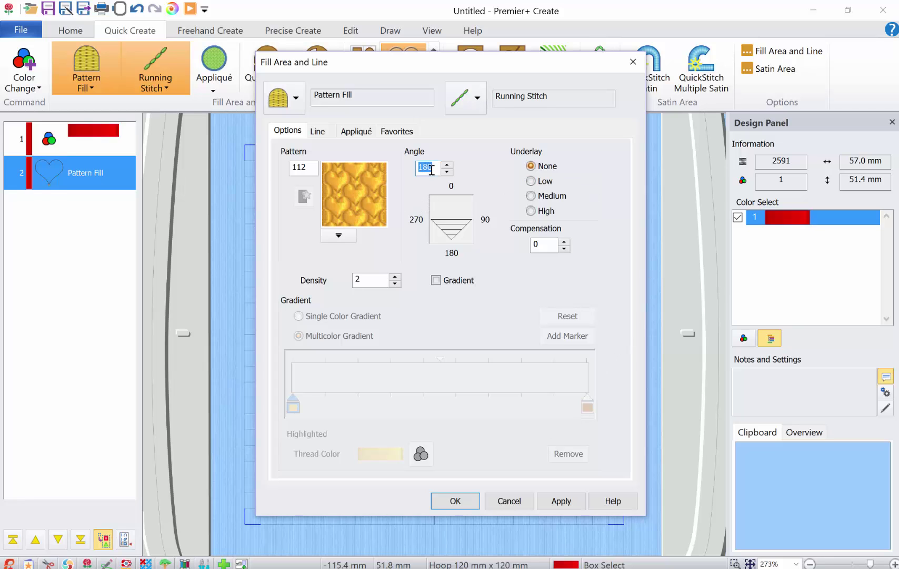
{"action": "type", "text": "360"}
{"action": "left_click", "coordinate": [457, 501]}
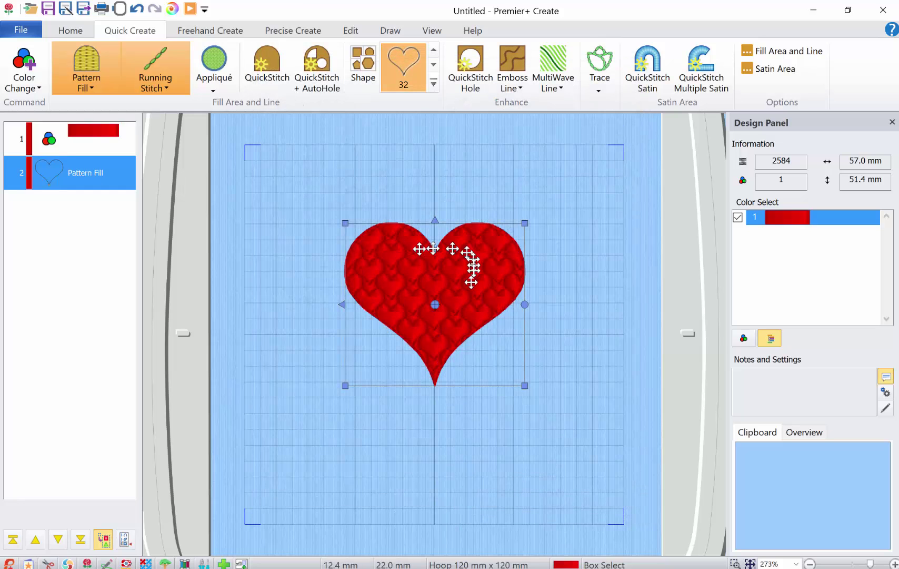
Deselect the heart and choose Radial Fill in the Freehand Create tools
{"action": "left_click", "coordinate": [443, 391]}
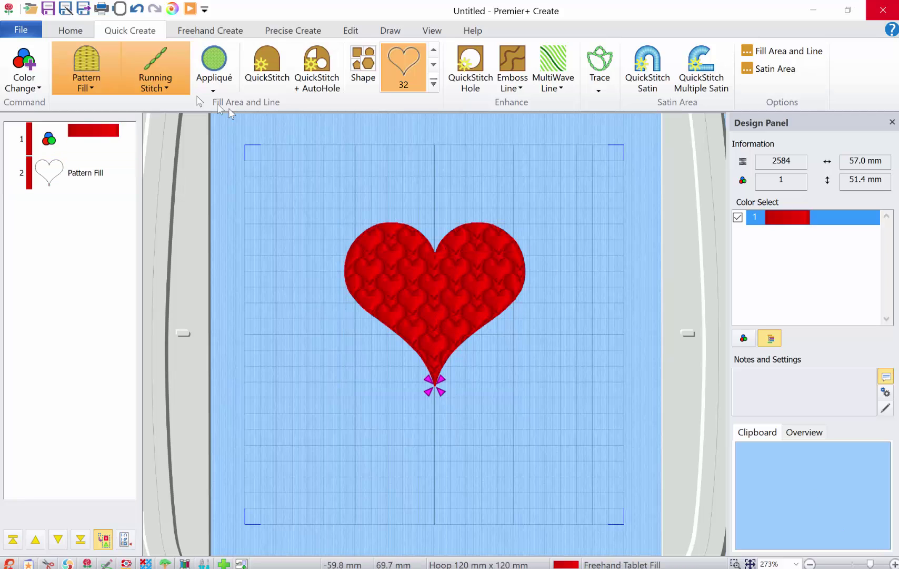
{"action": "left_click", "coordinate": [203, 36]}
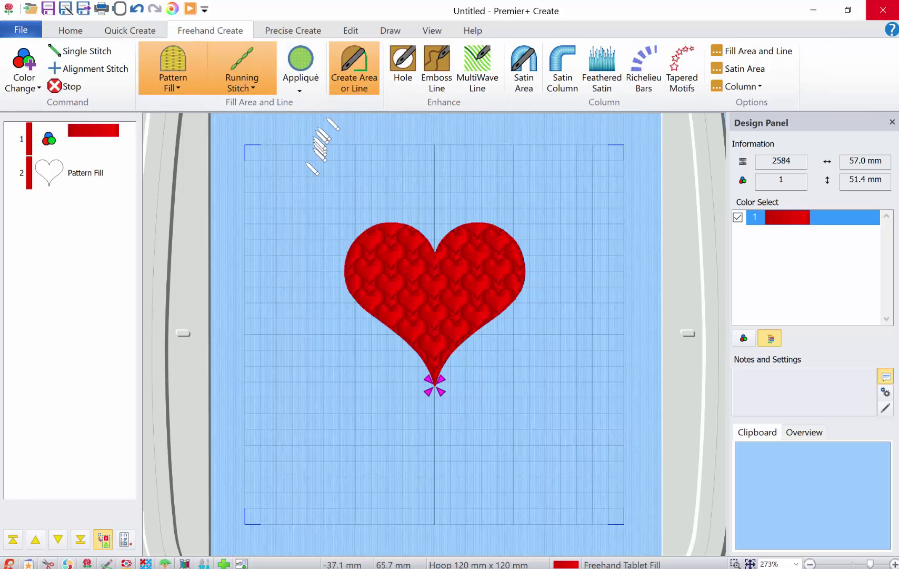
{"action": "left_click", "coordinate": [173, 85]}
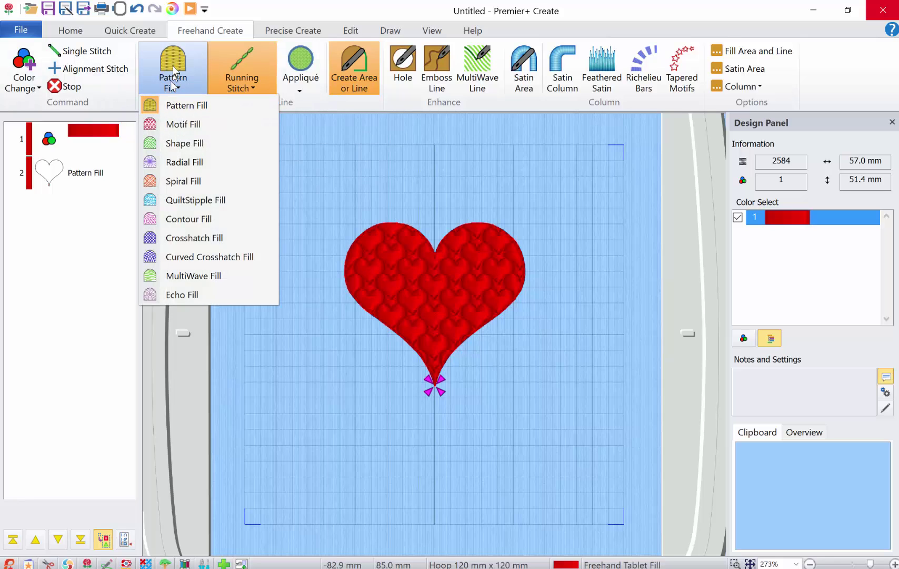
{"action": "left_click", "coordinate": [174, 70]}
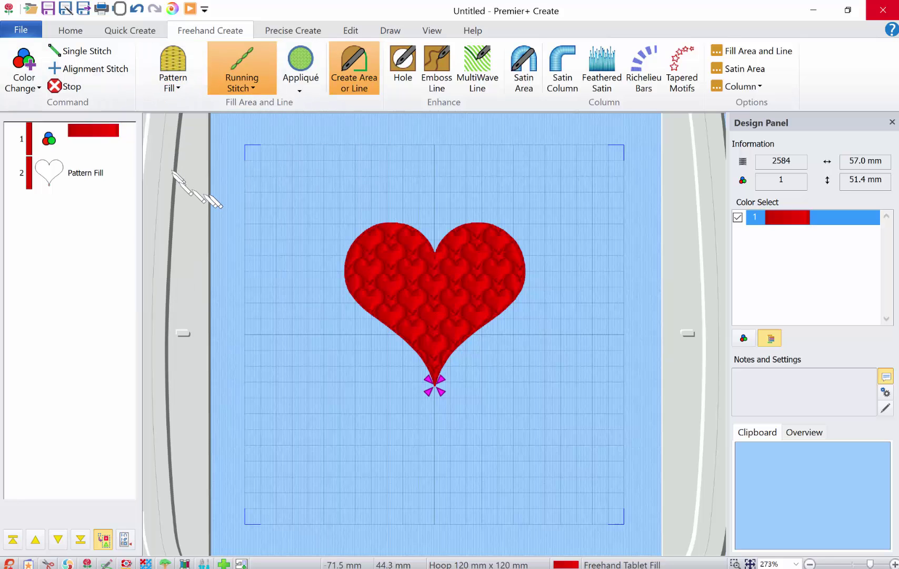
{"action": "left_click", "coordinate": [184, 87]}
{"action": "left_click", "coordinate": [179, 162]}
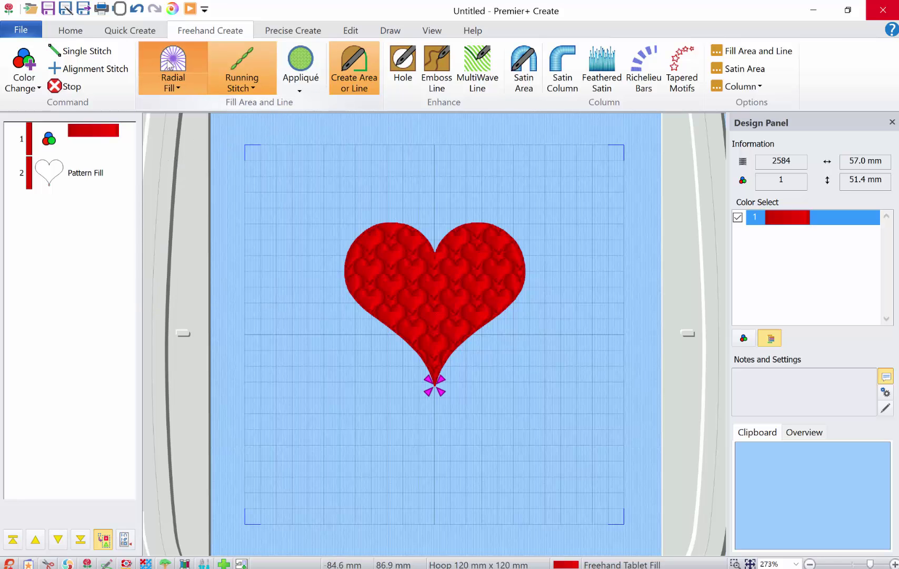
Set the radial fill density to 10 and choose a Satin Line border
{"action": "left_click", "coordinate": [735, 50]}
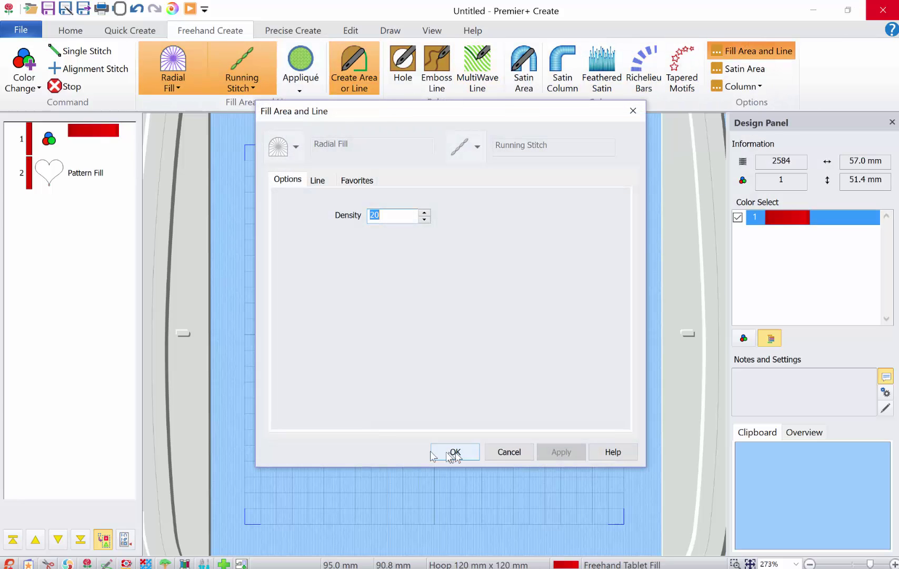
{"action": "left_click", "coordinate": [315, 181]}
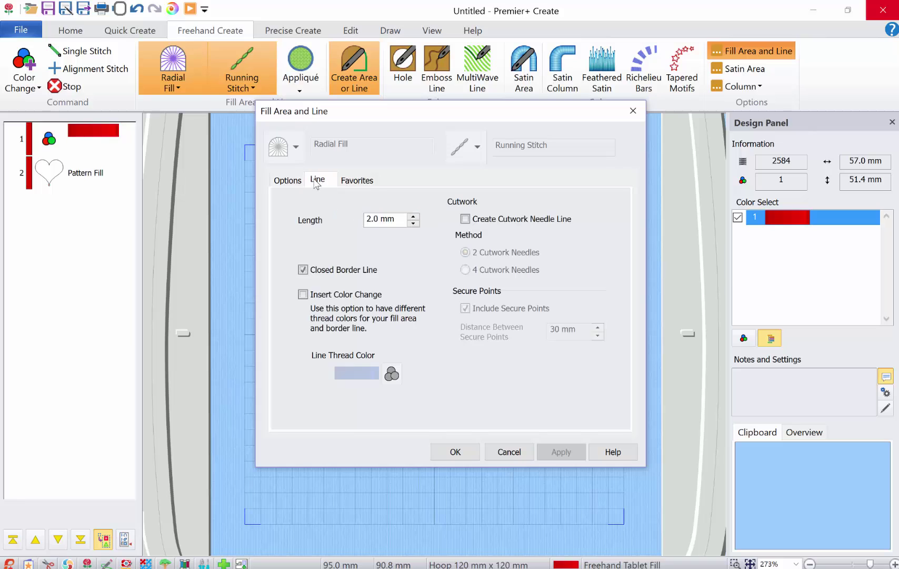
{"action": "left_click", "coordinate": [285, 181]}
{"action": "left_click_drag", "start_coordinate": [381, 215], "coordinate": [333, 220]}
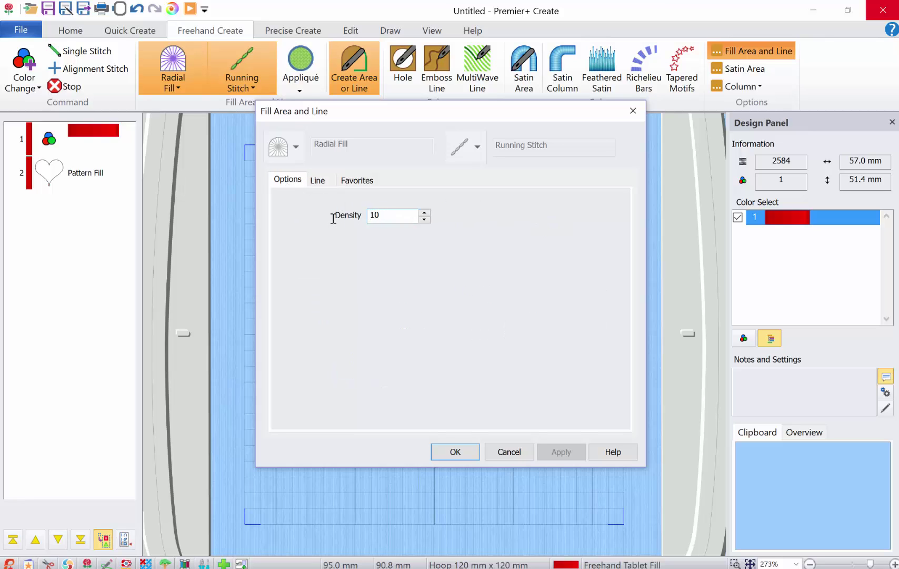
{"action": "left_click", "coordinate": [453, 449]}
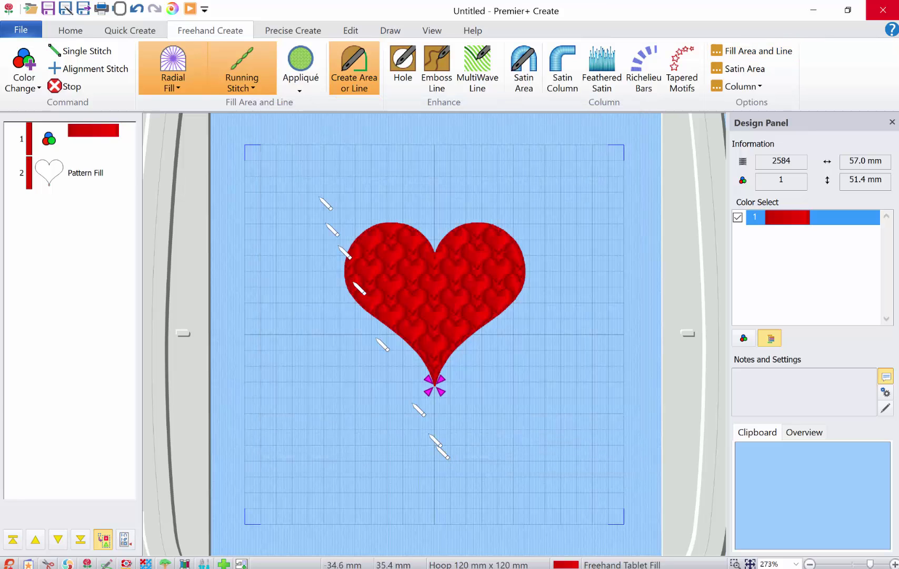
{"action": "left_click", "coordinate": [248, 84]}
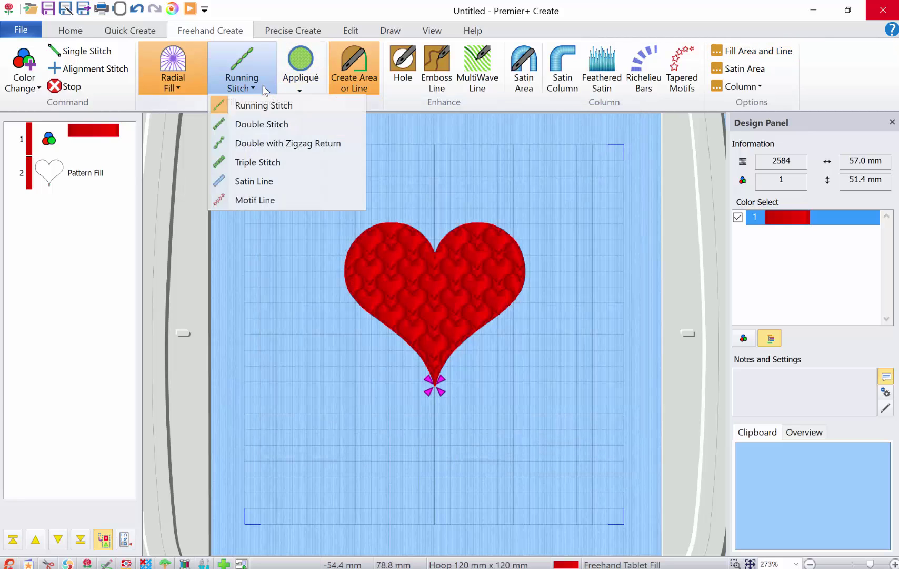
{"action": "left_click", "coordinate": [254, 181]}
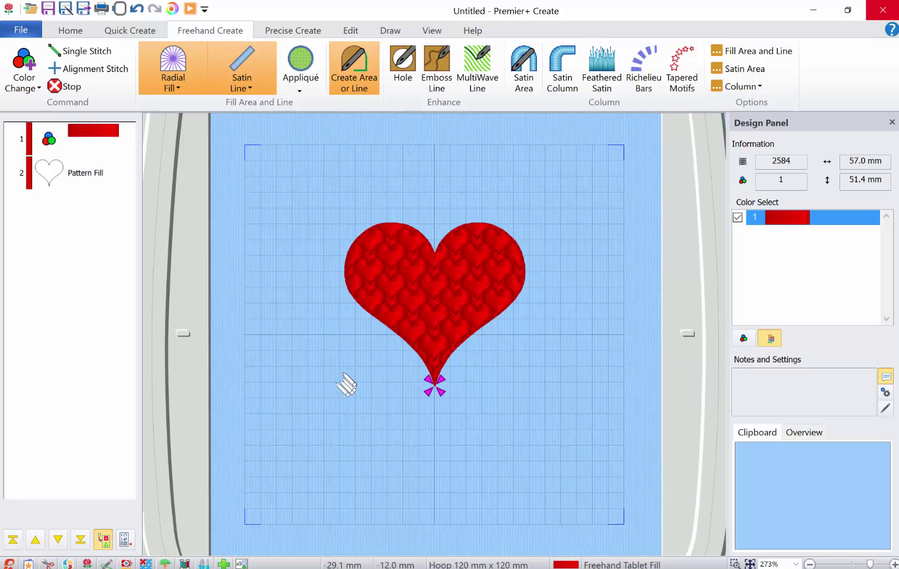
Draw a round freehand radial-filled shape with satin border below-left of the heart
{"action": "mouse_move", "coordinate": [334, 378]}
{"action": "left_mouse_down"}
{"action": "mouse_move", "coordinate": [312, 382]}
{"action": "mouse_move", "coordinate": [287, 406]}
{"action": "mouse_move", "coordinate": [283, 439]}
{"action": "mouse_move", "coordinate": [323, 467]}
{"action": "mouse_move", "coordinate": [362, 452]}
{"action": "mouse_move", "coordinate": [368, 420]}
{"action": "mouse_move", "coordinate": [334, 379]}
{"action": "left_mouse_up"}
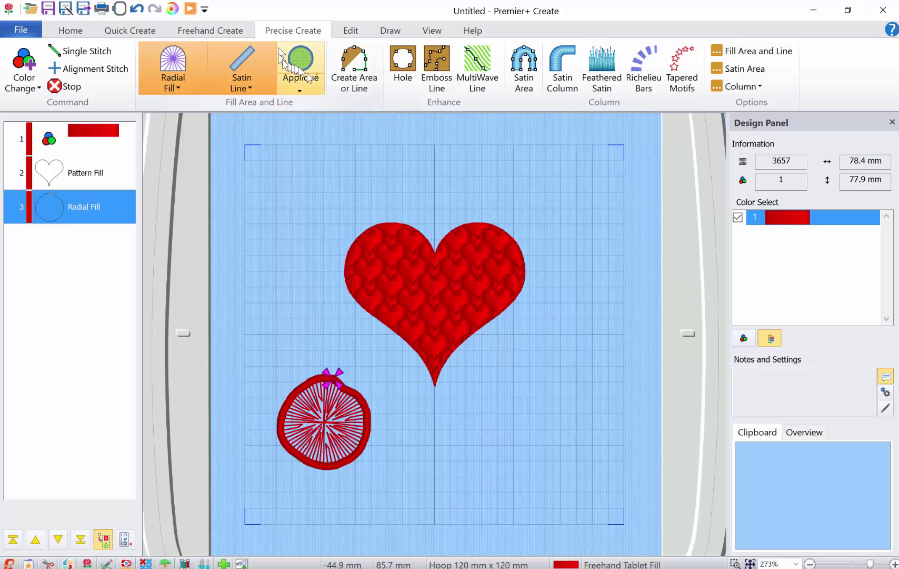
Outline a six-point shape below-right of the heart and finish it as a satin-bordered radial fill
{"action": "left_click", "coordinate": [349, 79]}
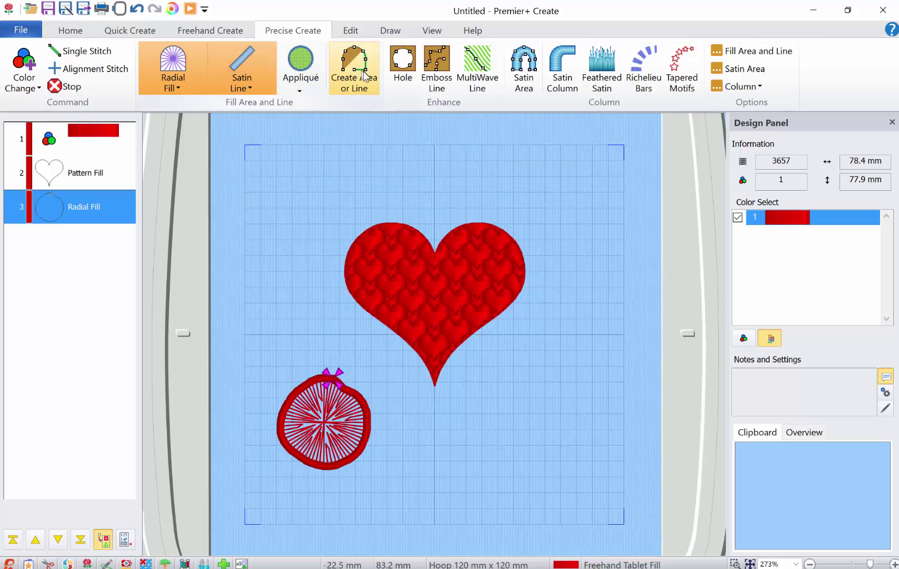
{"action": "left_click", "coordinate": [507, 407]}
{"action": "left_click", "coordinate": [571, 414]}
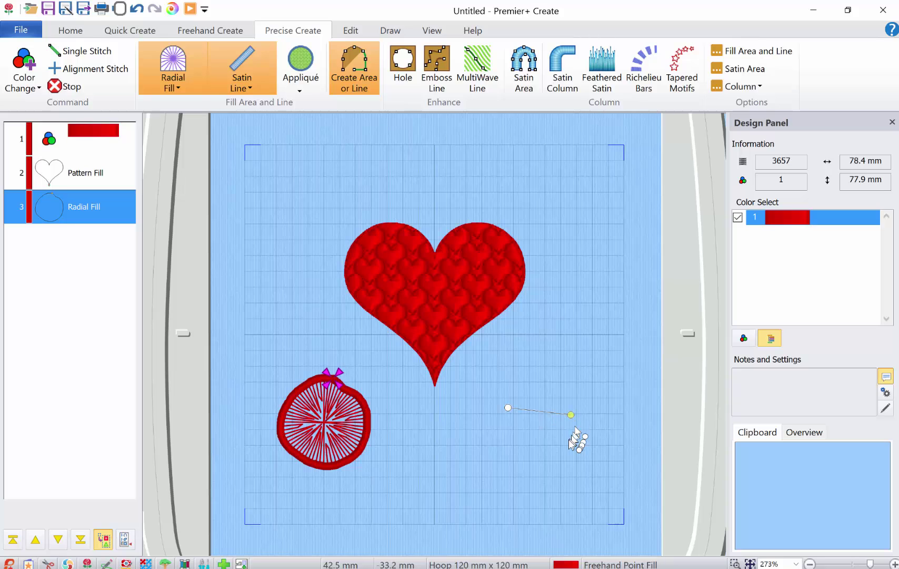
{"action": "left_click", "coordinate": [561, 468]}
{"action": "left_click", "coordinate": [518, 470]}
{"action": "left_click", "coordinate": [459, 444]}
{"action": "left_click", "coordinate": [461, 405]}
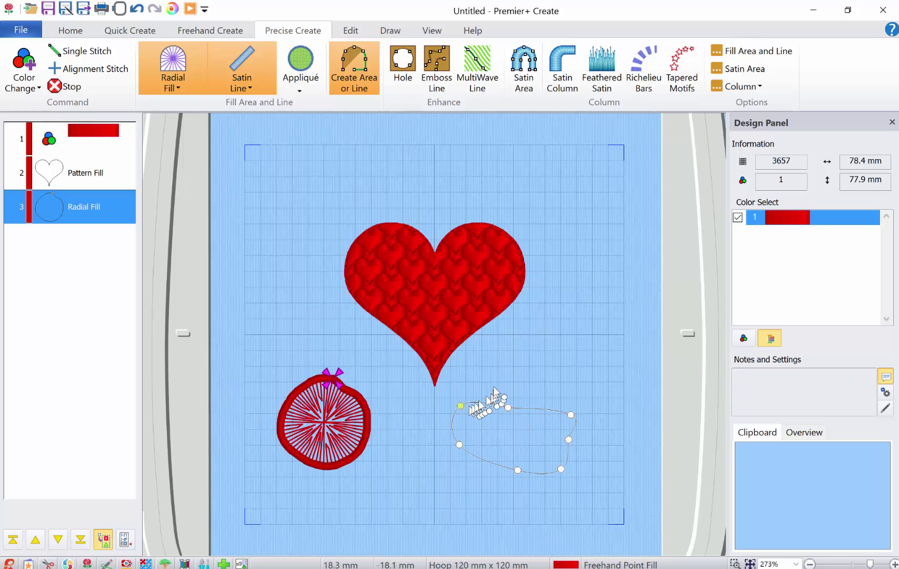
{"action": "key", "text": "Return"}
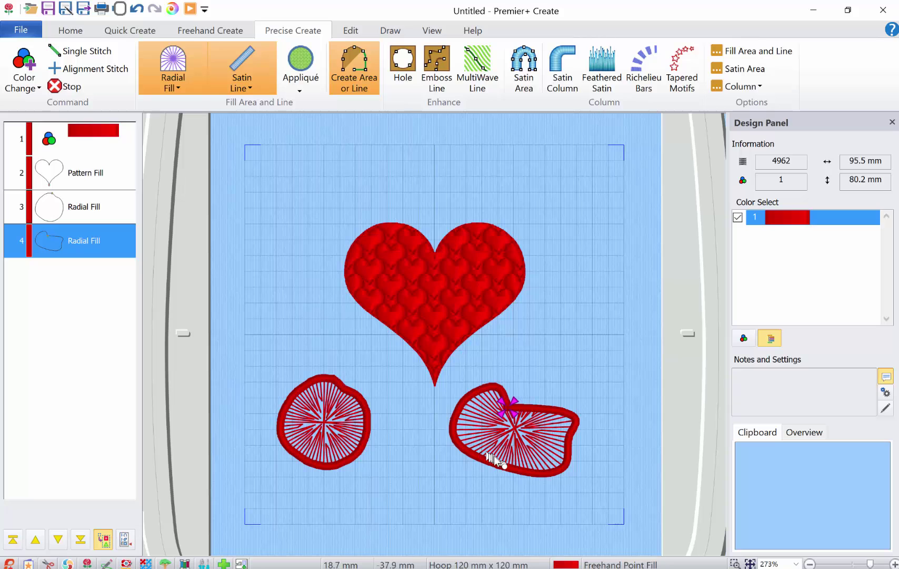
Pull the shape's dented lower outline node up toward the upper right
{"action": "left_click", "coordinate": [352, 32]}
{"action": "left_click", "coordinate": [68, 30]}
{"action": "left_click", "coordinate": [473, 78]}
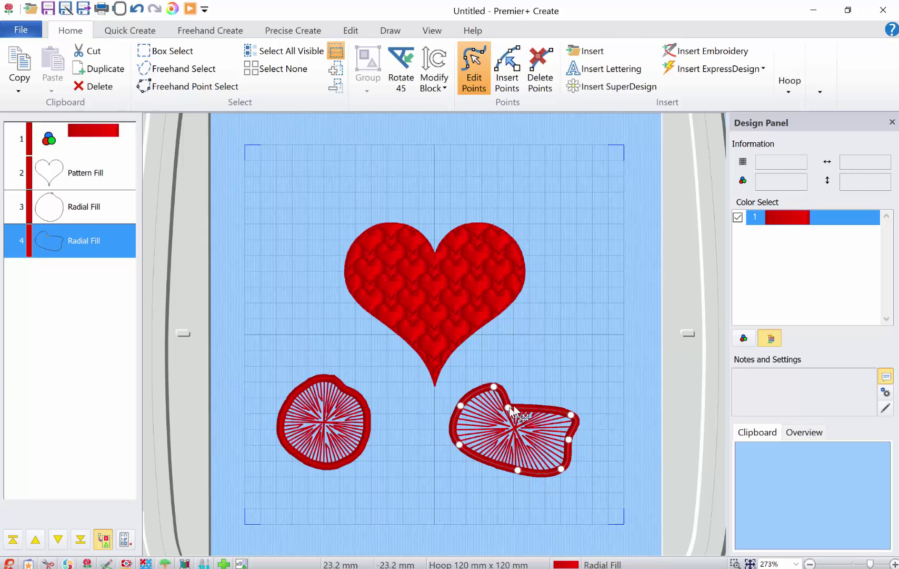
{"action": "left_click_drag", "start_coordinate": [508, 408], "coordinate": [548, 350]}
Insert three outline points on the shape's top edge and drag them into a notch
{"action": "left_click", "coordinate": [506, 79]}
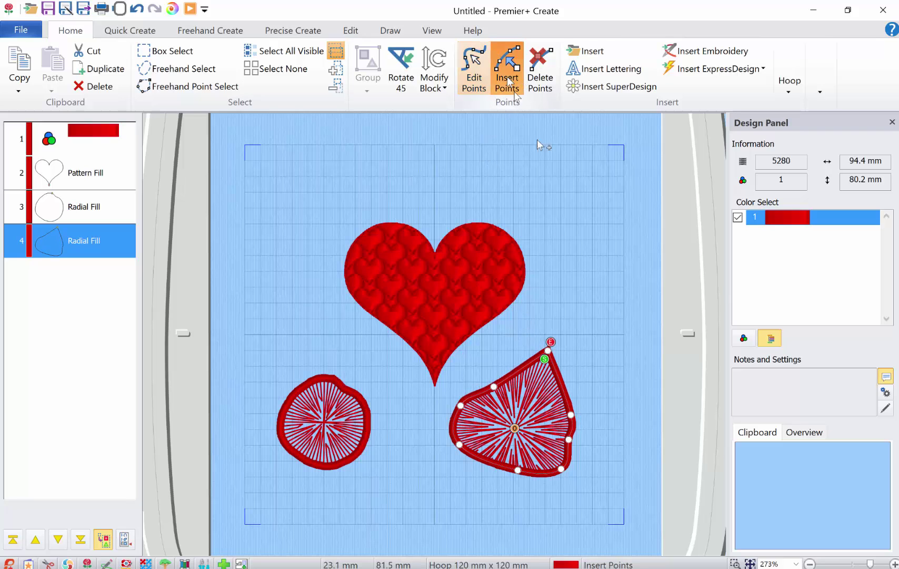
{"action": "left_click", "coordinate": [562, 379]}
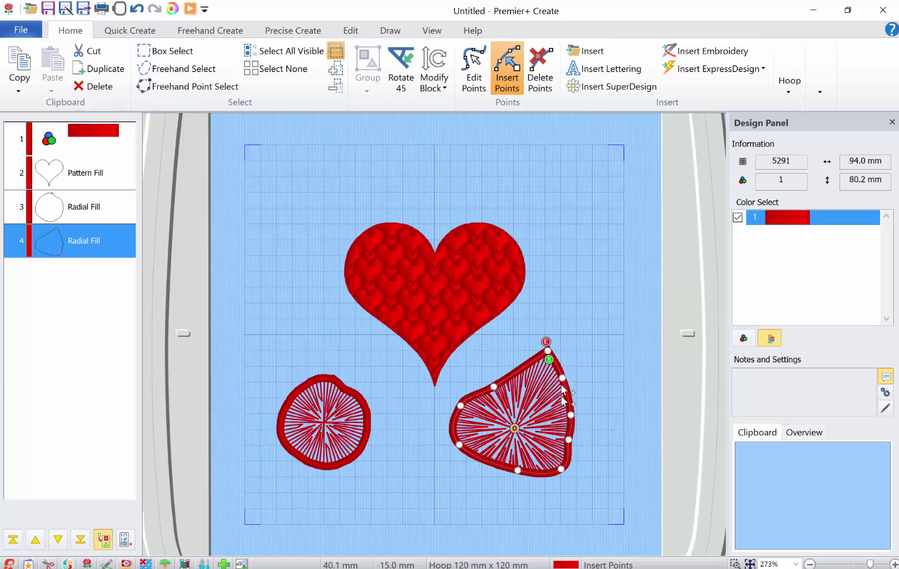
{"action": "left_click", "coordinate": [522, 367]}
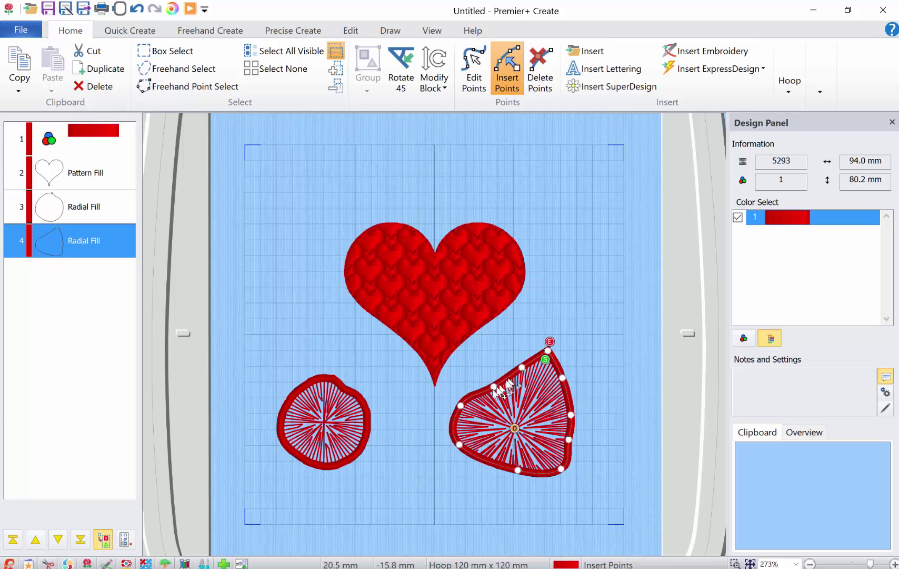
{"action": "left_click", "coordinate": [475, 396]}
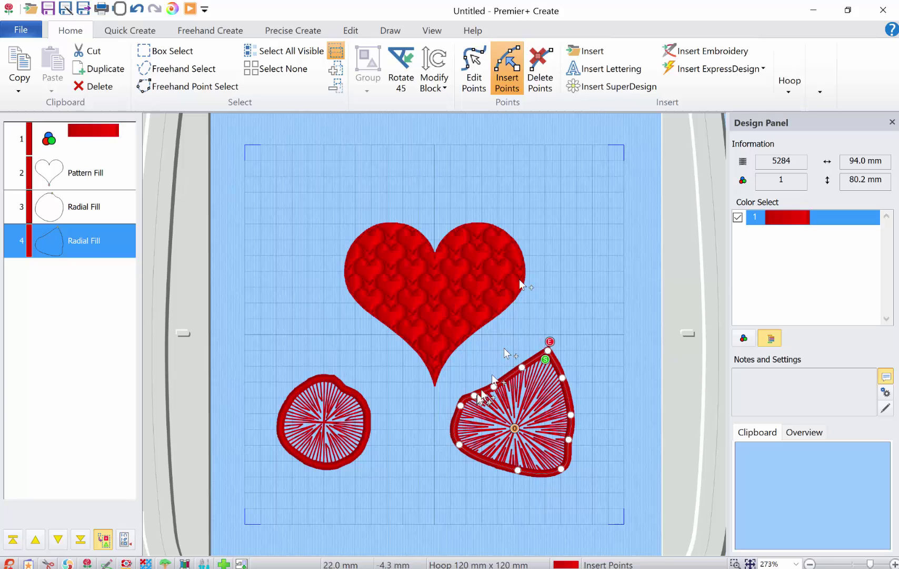
{"action": "left_click", "coordinate": [470, 79]}
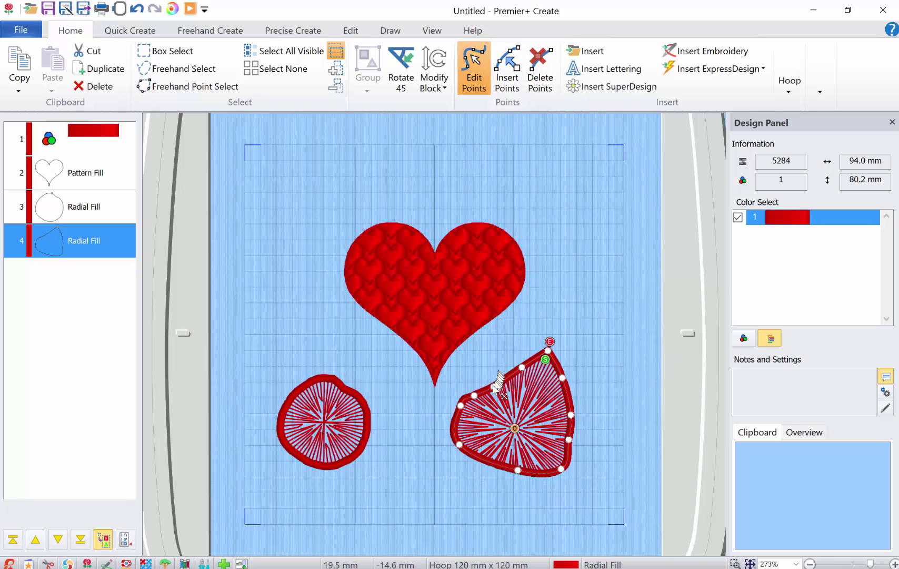
{"action": "left_click_drag", "start_coordinate": [493, 386], "coordinate": [462, 382]}
{"action": "left_click_drag", "start_coordinate": [523, 367], "coordinate": [521, 395]}
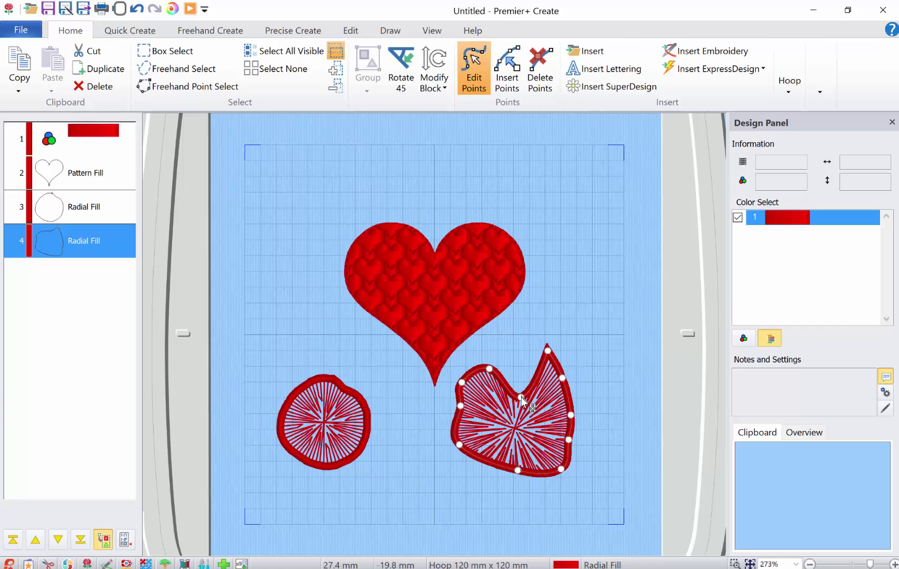
Lower the radial fill's density to 30 through its Properties
{"action": "right_click", "coordinate": [80, 247]}
{"action": "left_click", "coordinate": [127, 519]}
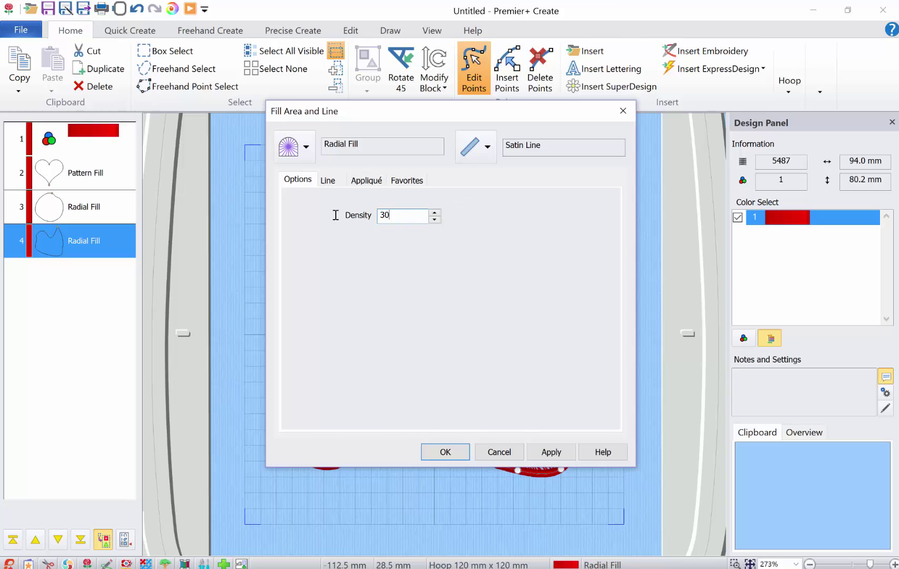
{"action": "left_click", "coordinate": [450, 452]}
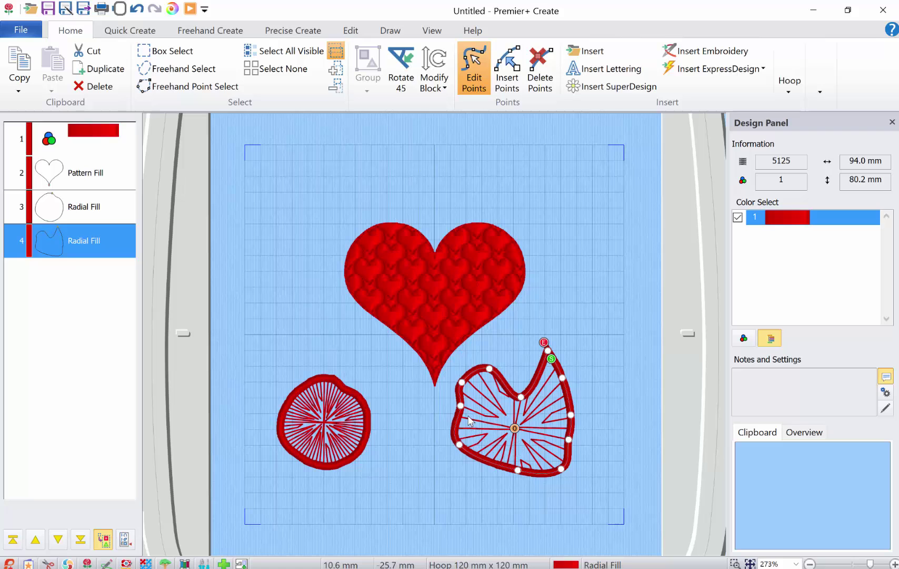
Raise the radial fill to a much denser setting and lift the notch point to round the top
{"action": "double_click", "coordinate": [464, 420]}
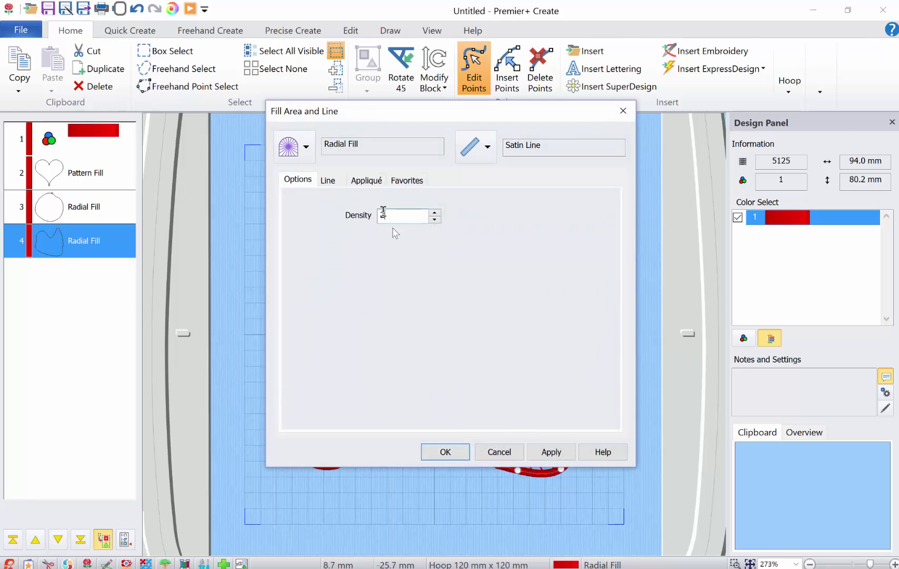
{"action": "left_click", "coordinate": [445, 452]}
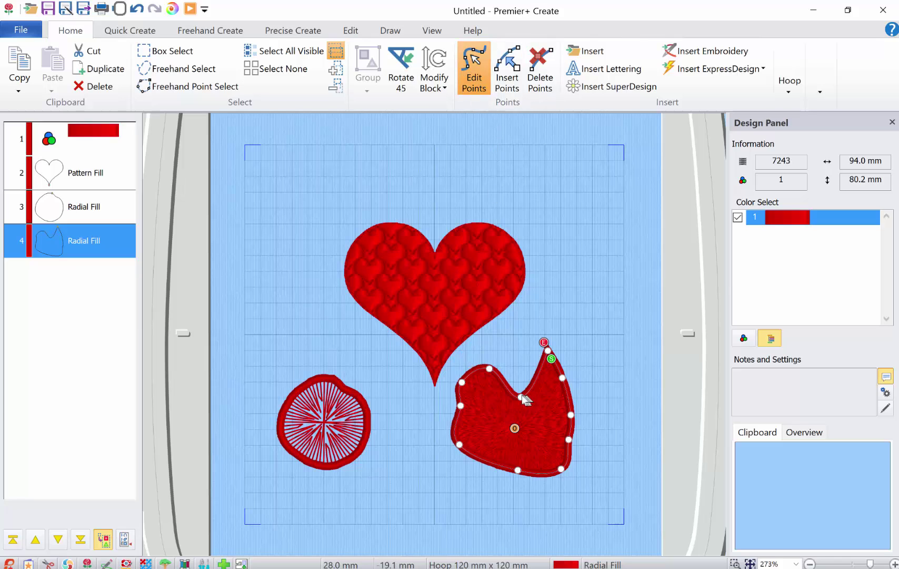
{"action": "left_click_drag", "start_coordinate": [522, 396], "coordinate": [518, 343]}
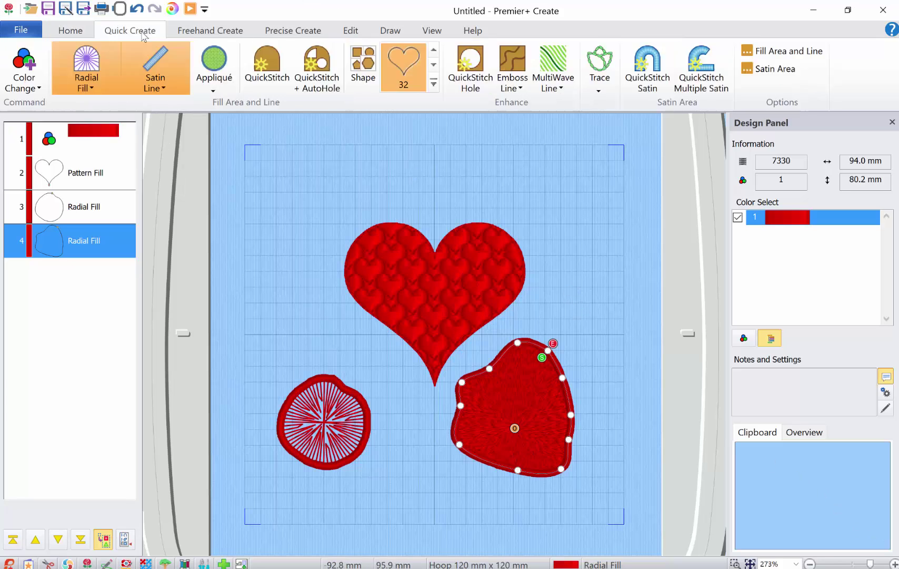
Browse the fill type list without choosing, then open SAMPLE_Fills.edo from File > Open
{"action": "left_click", "coordinate": [85, 82]}
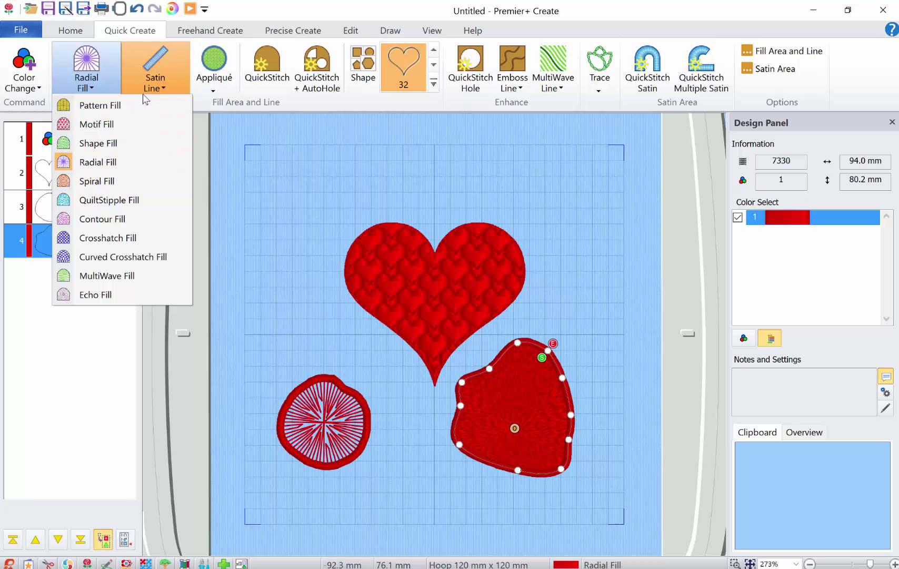
{"action": "left_click", "coordinate": [199, 128]}
{"action": "left_click", "coordinate": [21, 30]}
{"action": "left_click", "coordinate": [37, 97]}
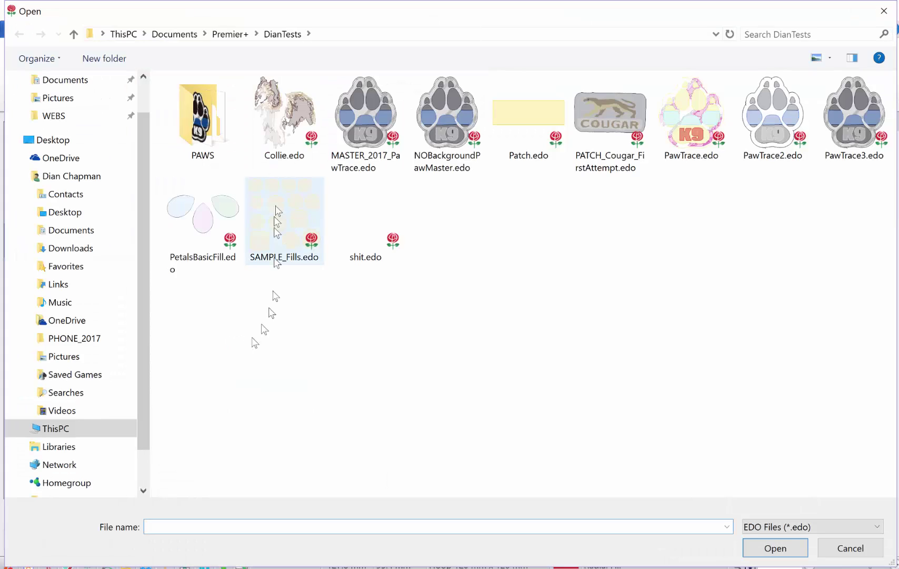
{"action": "double_click", "coordinate": [275, 202]}
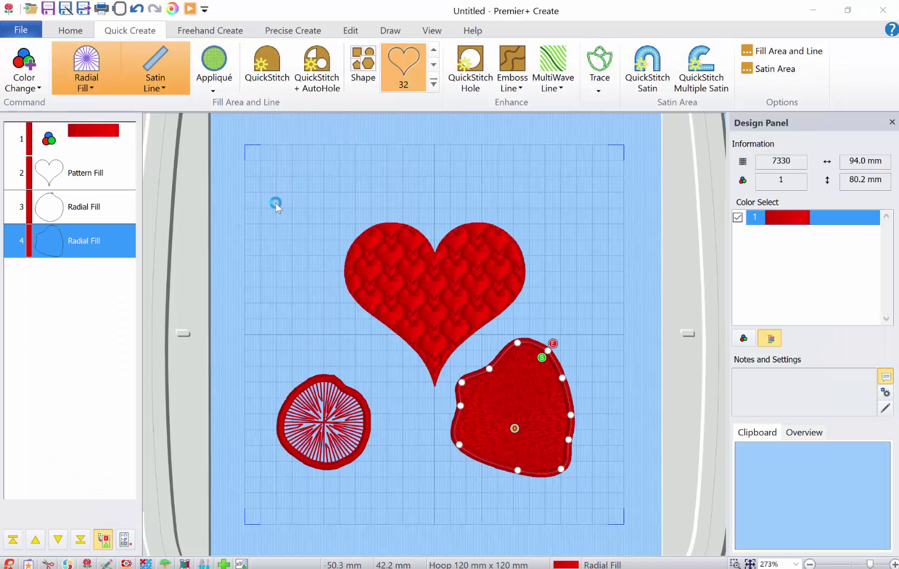
Decline saving the untitled design so SAMPLE_Fills.edo loads
{"action": "left_click", "coordinate": [453, 324]}
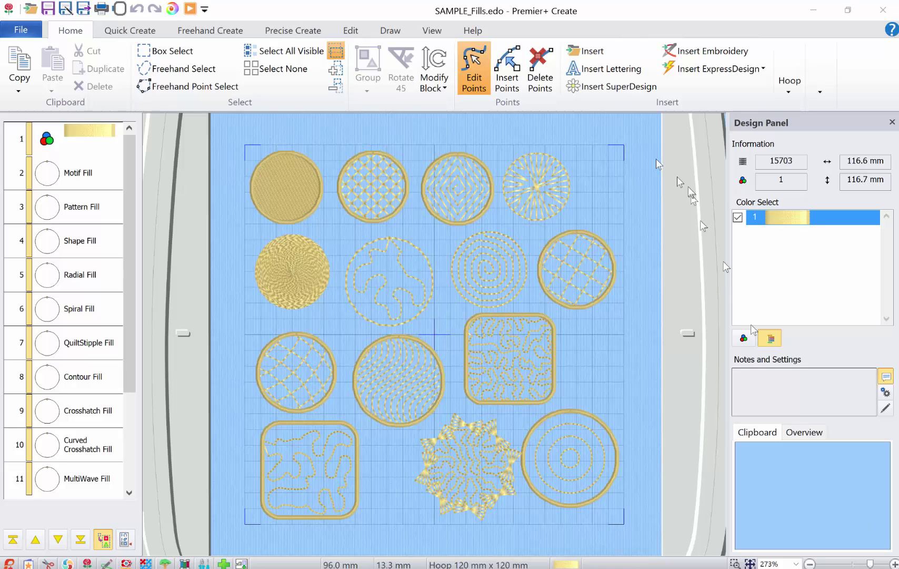
Start a new blank design, dismissing the ExpressDesign Wizard
{"action": "left_click", "coordinate": [24, 33]}
{"action": "left_click", "coordinate": [30, 52]}
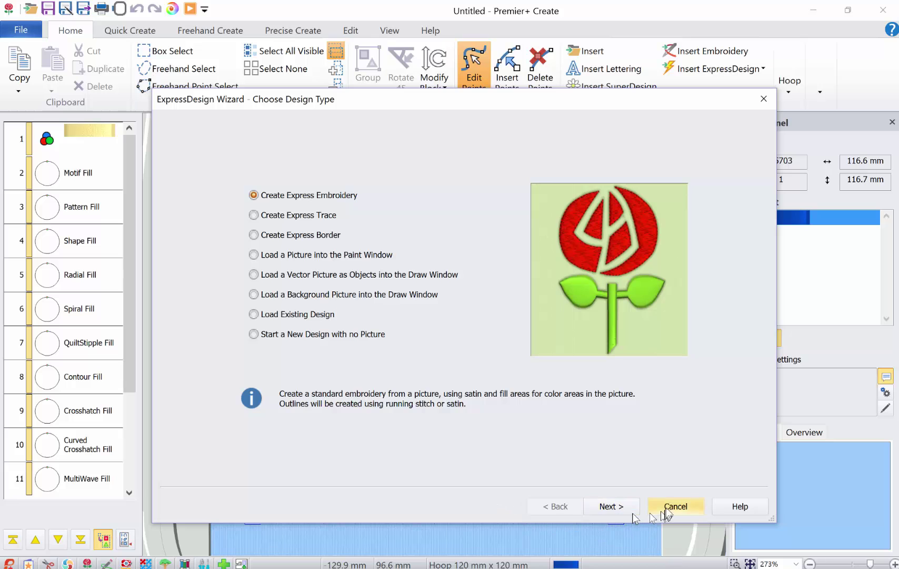
{"action": "left_click", "coordinate": [668, 506]}
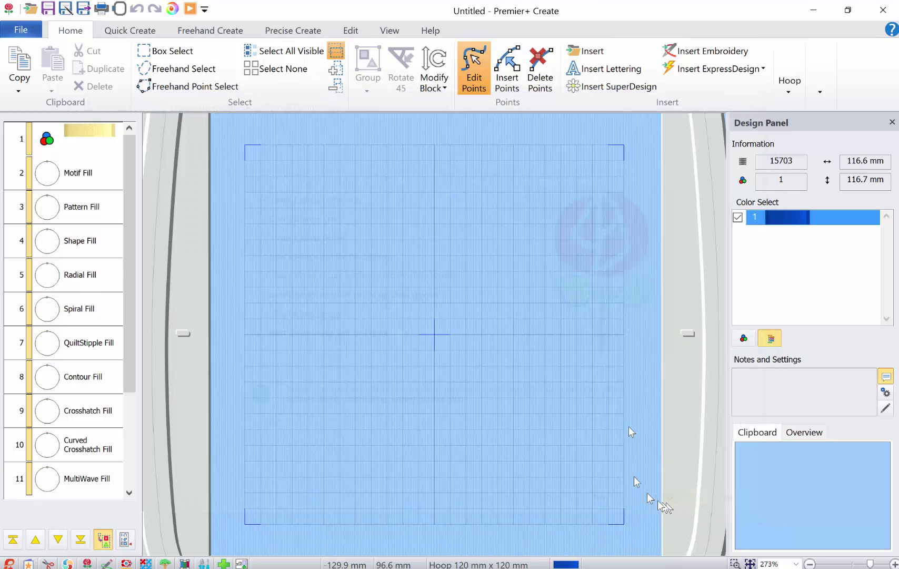
Insert the Fantasy fairy SuperDesign, enlarge it to about 48.6 × 56.7 mm, and centre it
{"action": "left_click", "coordinate": [588, 85]}
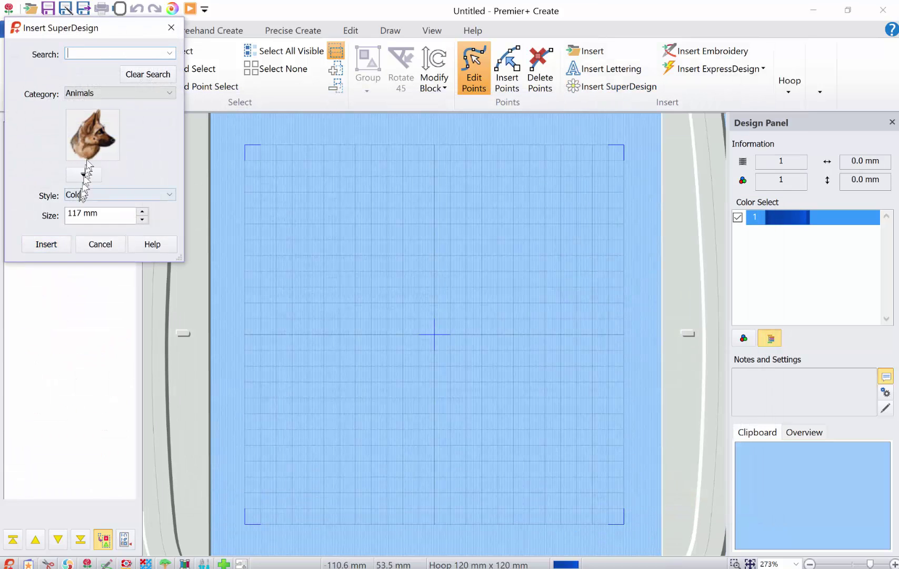
{"action": "left_click", "coordinate": [132, 95]}
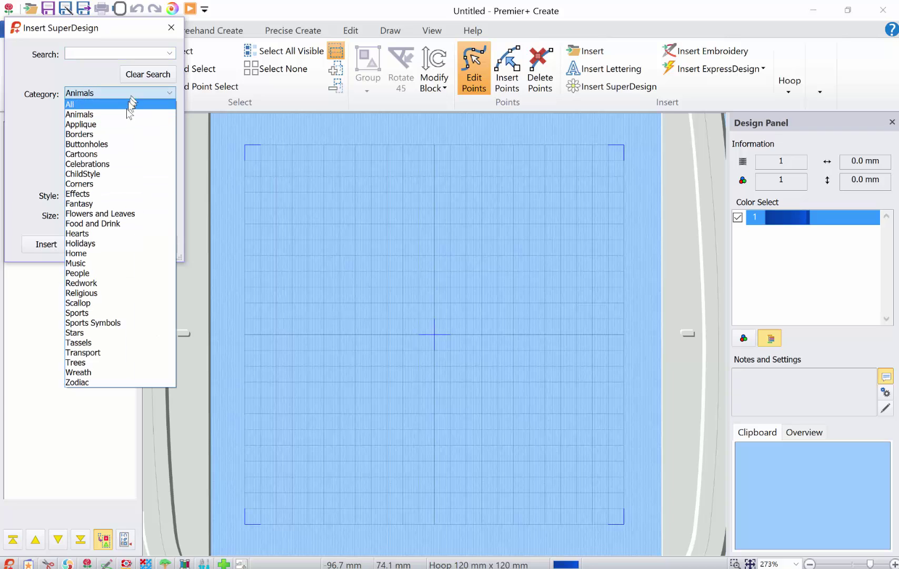
{"action": "left_click", "coordinate": [100, 203]}
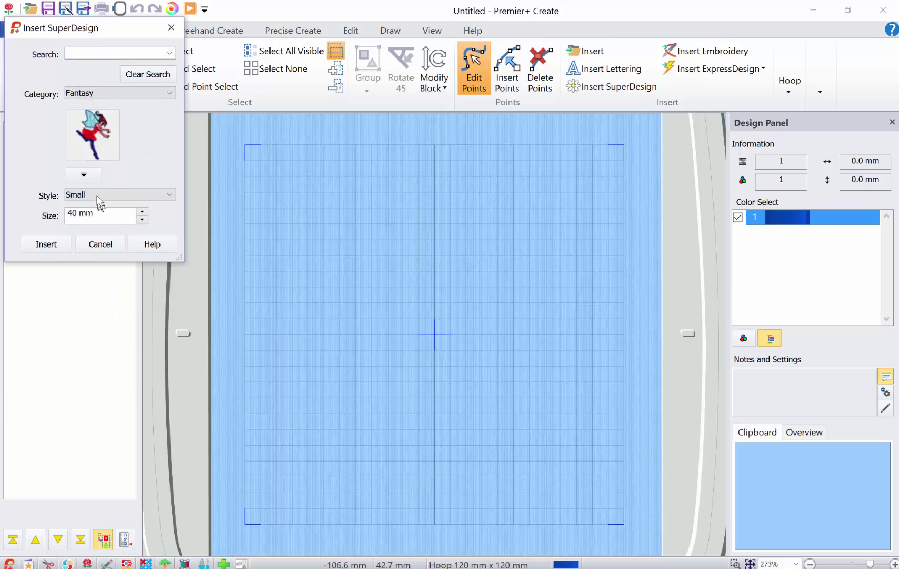
{"action": "left_click", "coordinate": [56, 244]}
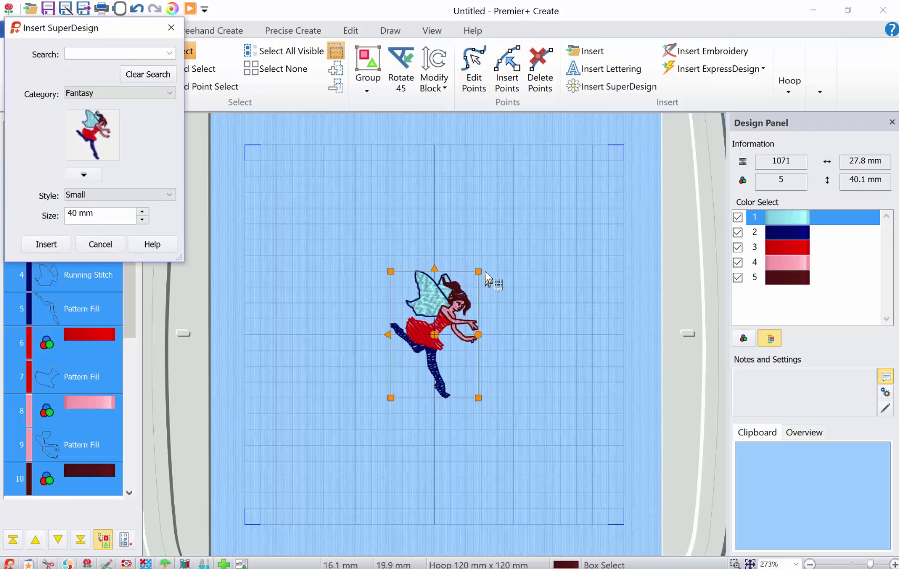
{"action": "left_click_drag", "start_coordinate": [478, 270], "coordinate": [544, 218]}
{"action": "left_click_drag", "start_coordinate": [447, 314], "coordinate": [372, 311]}
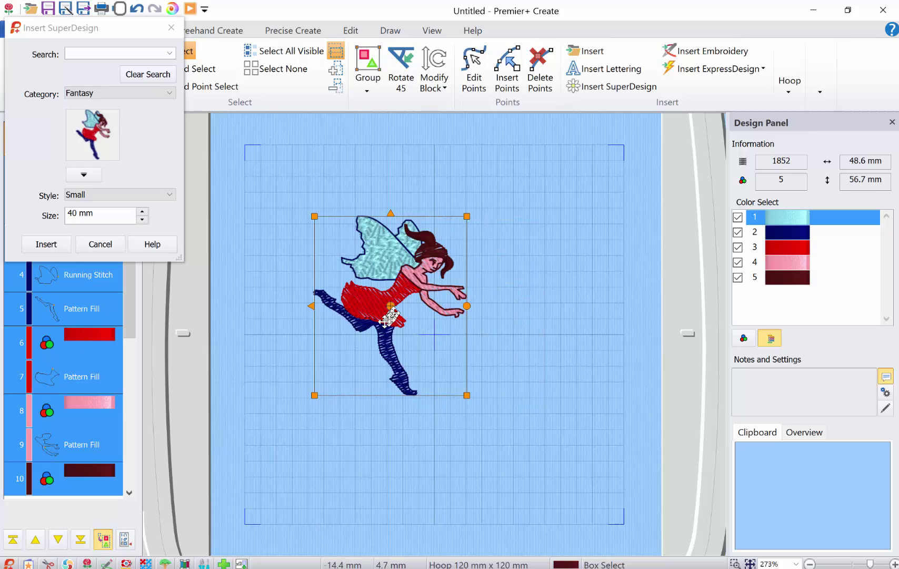
Give the fairy's wing fill pattern 223
{"action": "left_click", "coordinate": [171, 28]}
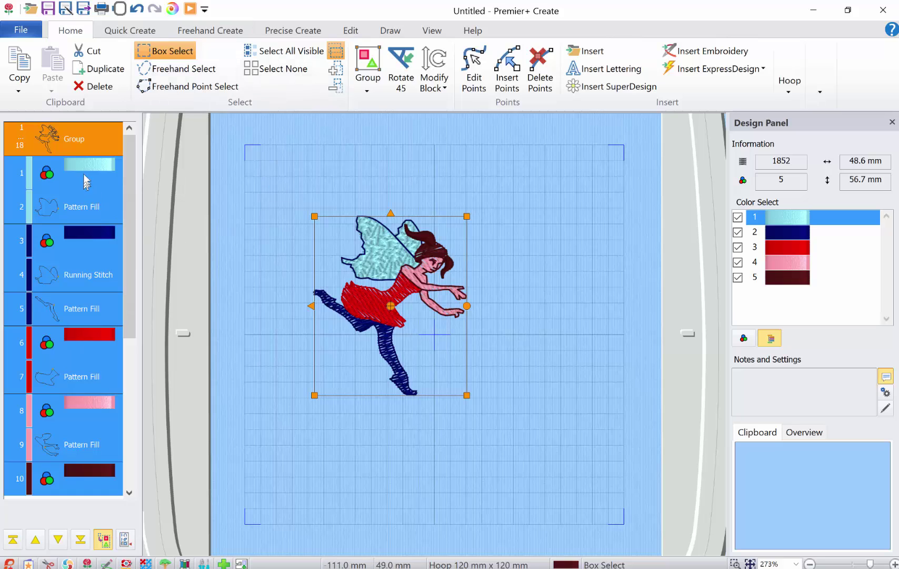
{"action": "left_click", "coordinate": [84, 210]}
{"action": "right_click", "coordinate": [84, 211]}
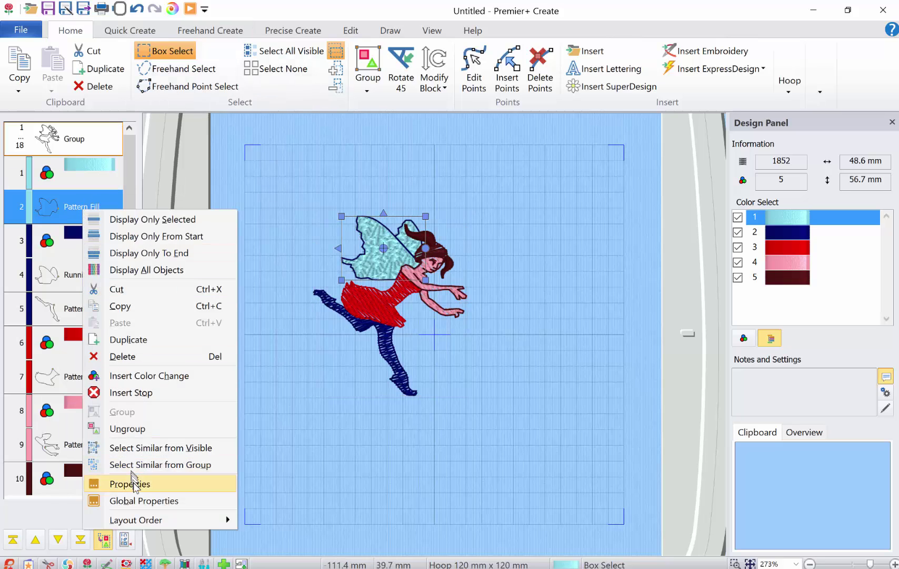
{"action": "left_click", "coordinate": [120, 481]}
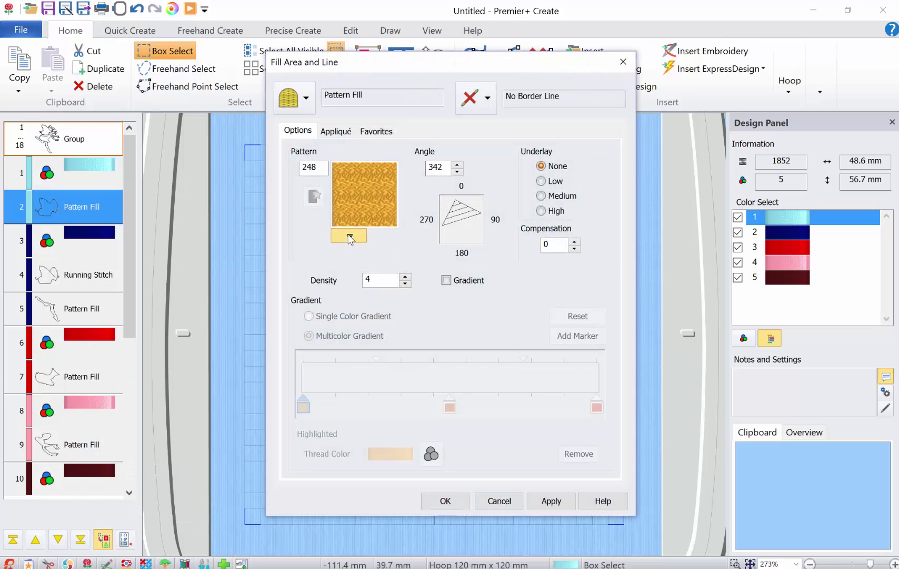
{"action": "left_click", "coordinate": [349, 235]}
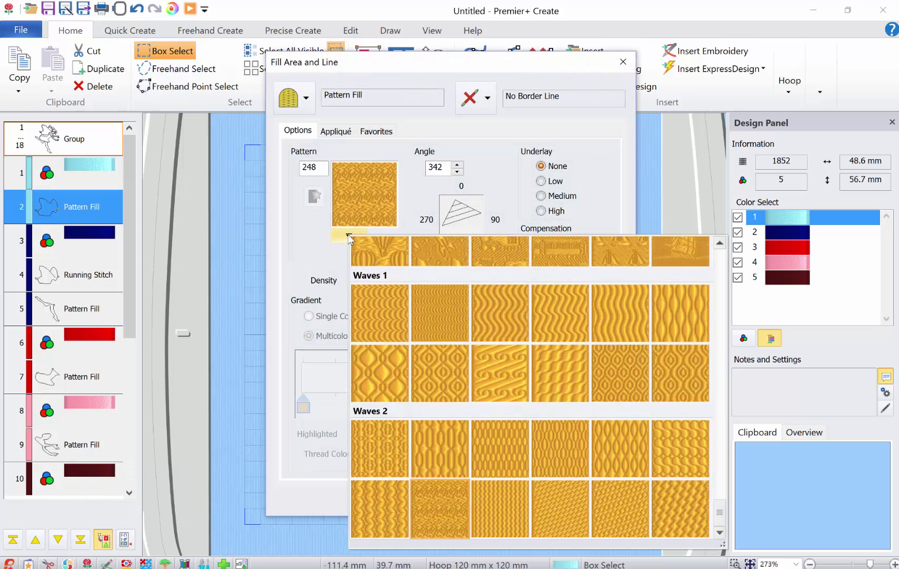
{"action": "left_click", "coordinate": [397, 261]}
{"action": "left_click", "coordinate": [445, 501]}
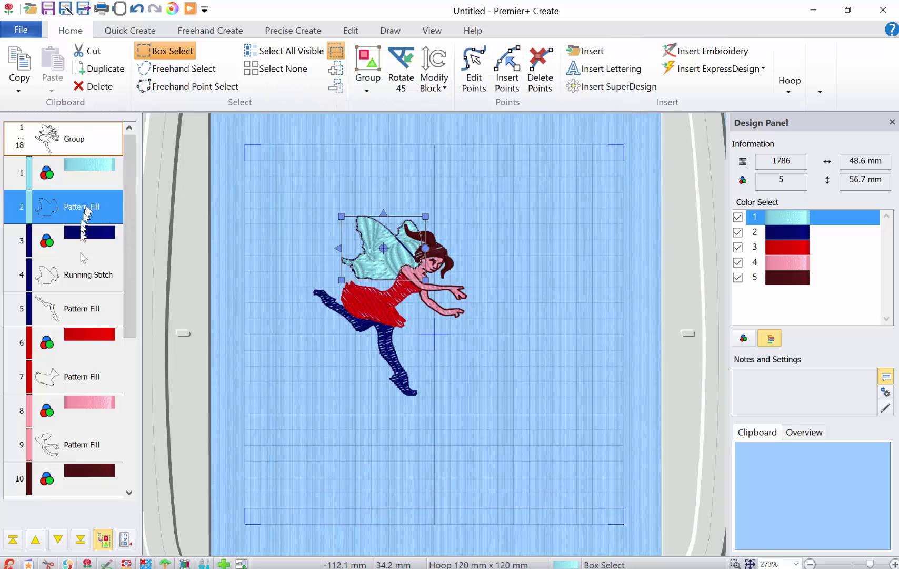
Fill the fairy's dark blue leg with Standard 2 vertical stripe pattern 14
{"action": "left_click", "coordinate": [76, 309]}
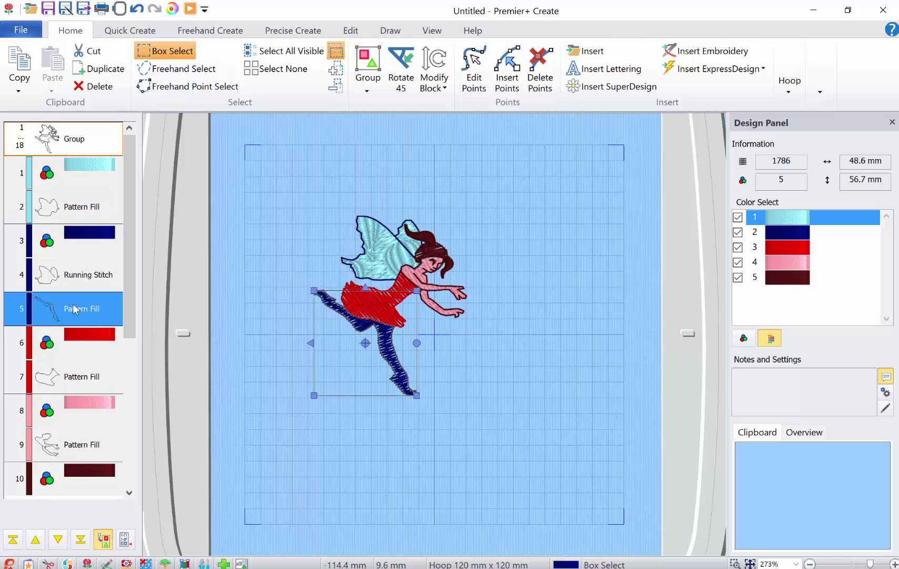
{"action": "right_click", "coordinate": [99, 311]}
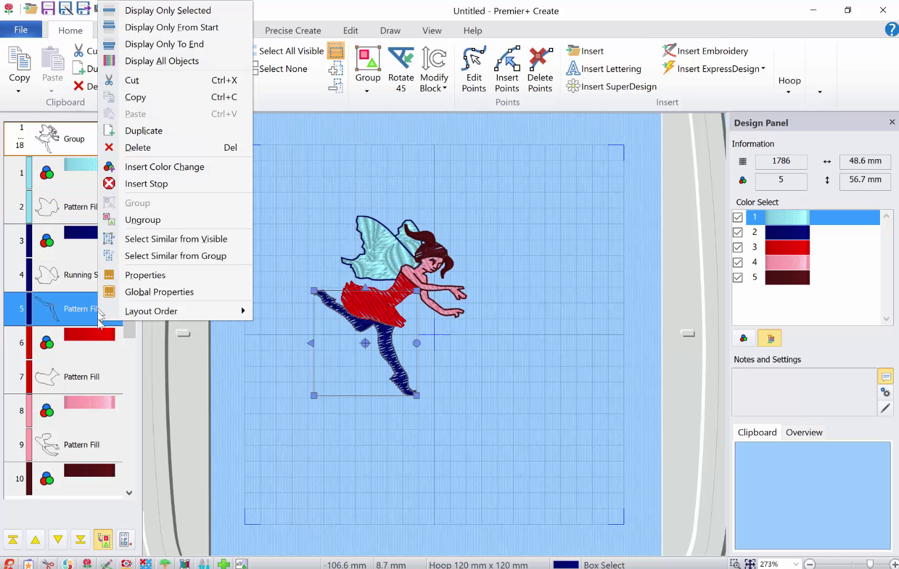
{"action": "left_click", "coordinate": [152, 277]}
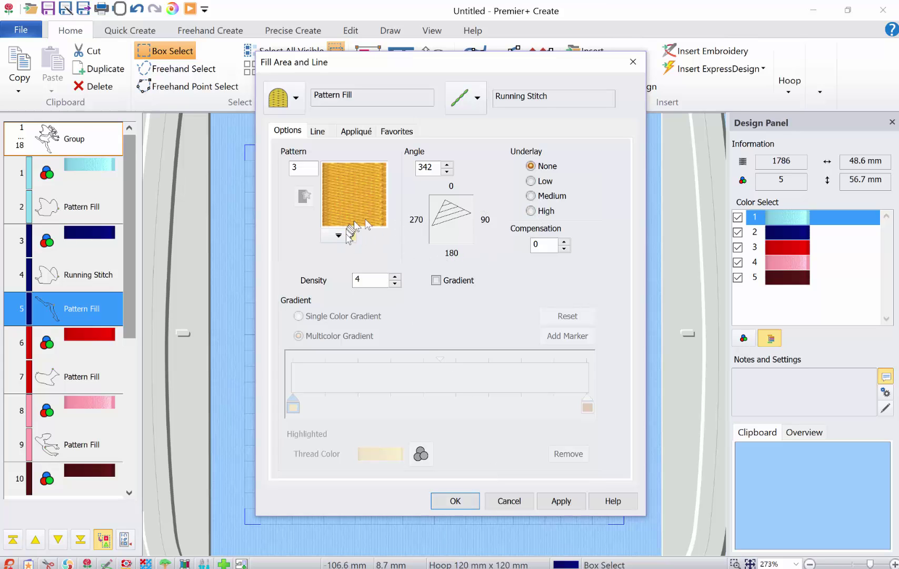
{"action": "left_click", "coordinate": [340, 236]}
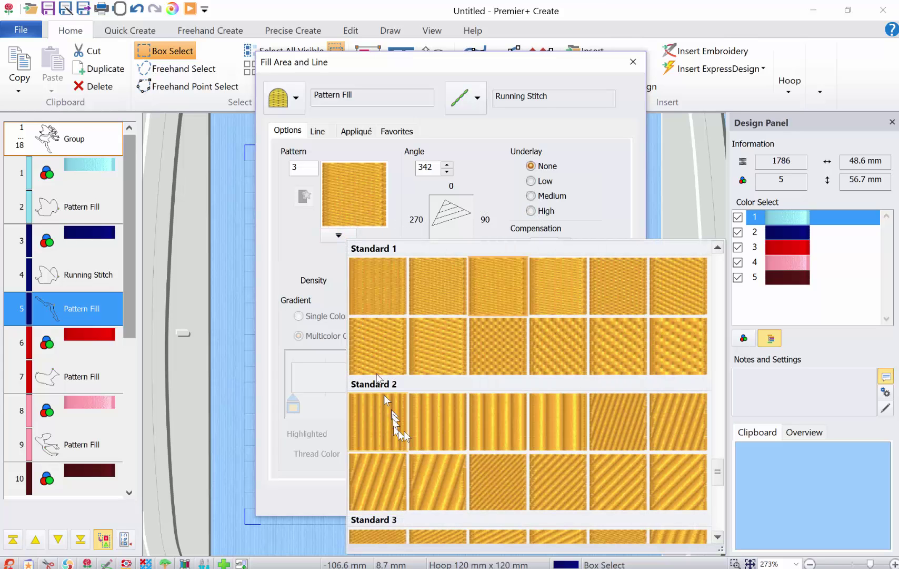
{"action": "left_click", "coordinate": [443, 428]}
{"action": "left_click", "coordinate": [454, 501]}
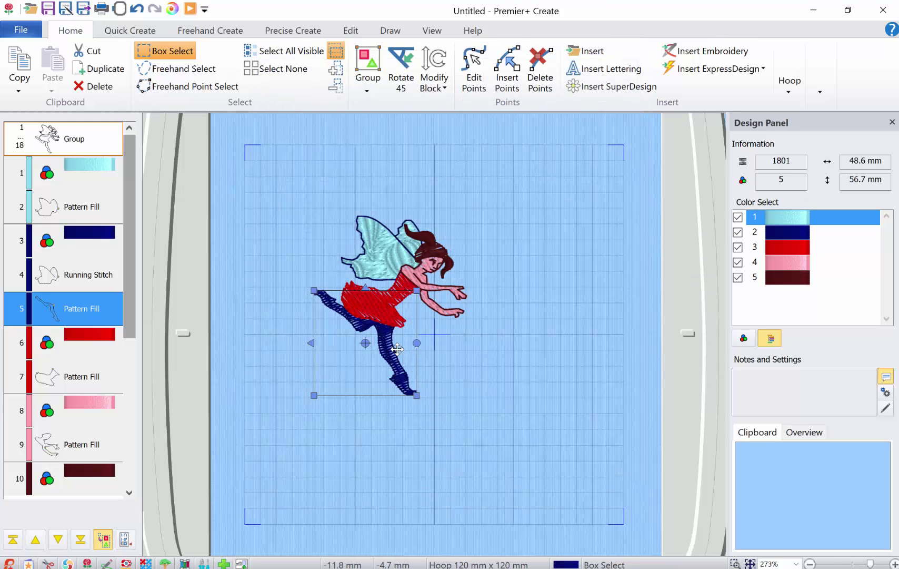
Deselect the leg and draw a closed freehand loop around the fairy's dress and legs
{"action": "key", "text": "alt+p"}
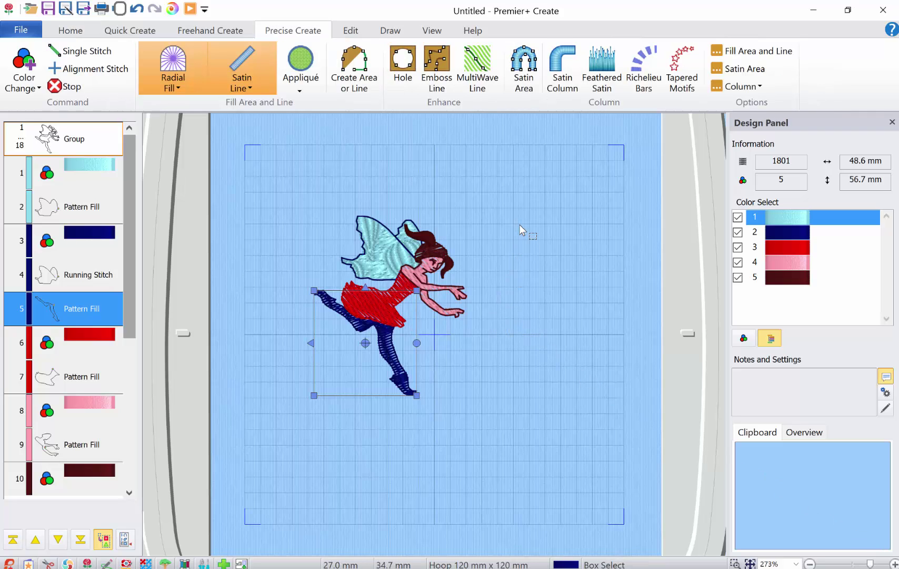
{"action": "left_click", "coordinate": [520, 230]}
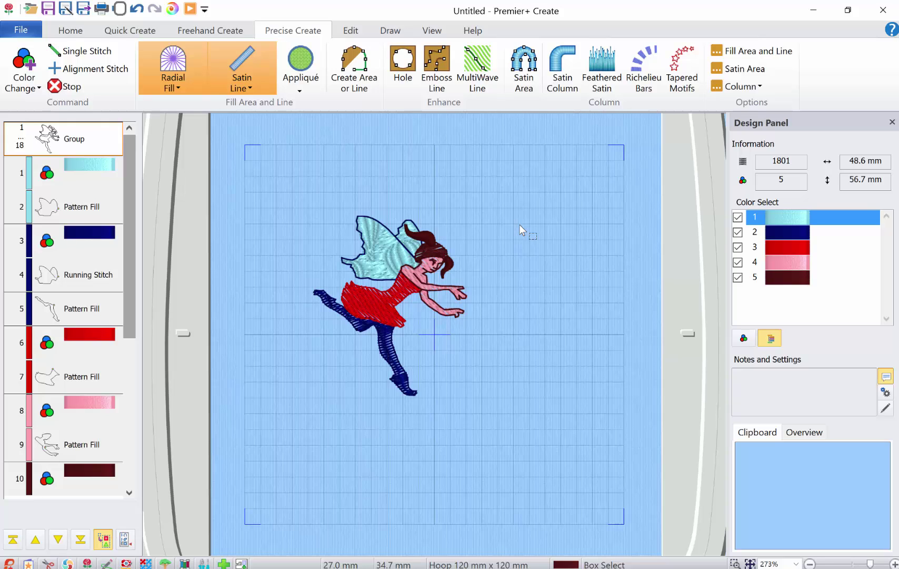
{"action": "left_click", "coordinate": [396, 32]}
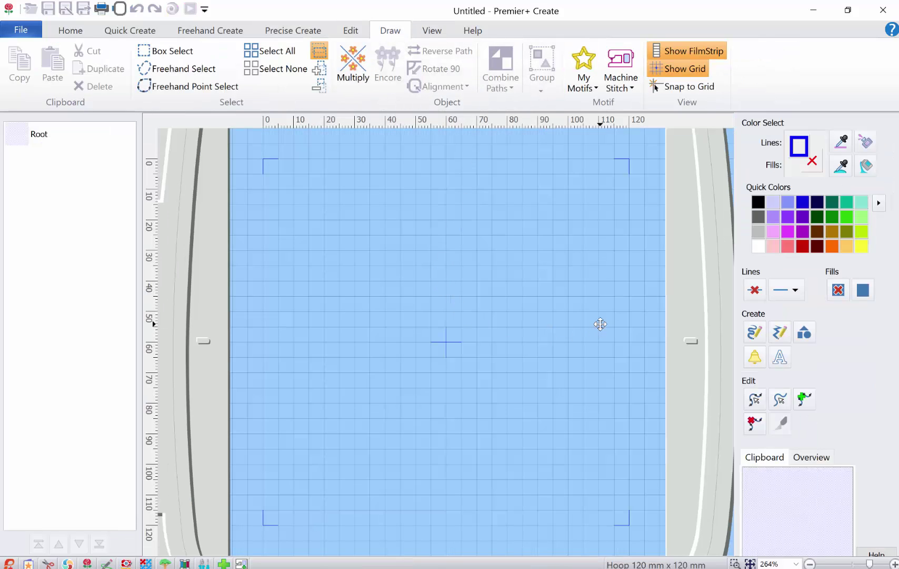
{"action": "left_click", "coordinate": [751, 336]}
{"action": "mouse_move", "coordinate": [505, 305]}
{"action": "left_mouse_down"}
{"action": "mouse_move", "coordinate": [406, 270]}
{"action": "mouse_move", "coordinate": [341, 330]}
{"action": "mouse_move", "coordinate": [487, 371]}
{"action": "mouse_move", "coordinate": [531, 306]}
{"action": "mouse_move", "coordinate": [502, 300]}
{"action": "left_mouse_up"}
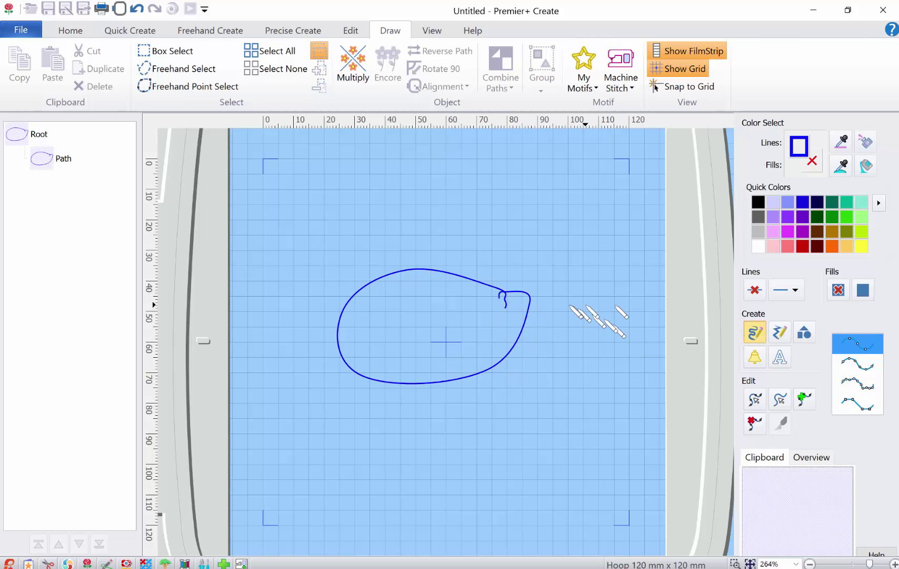
{"action": "left_click", "coordinate": [349, 30]}
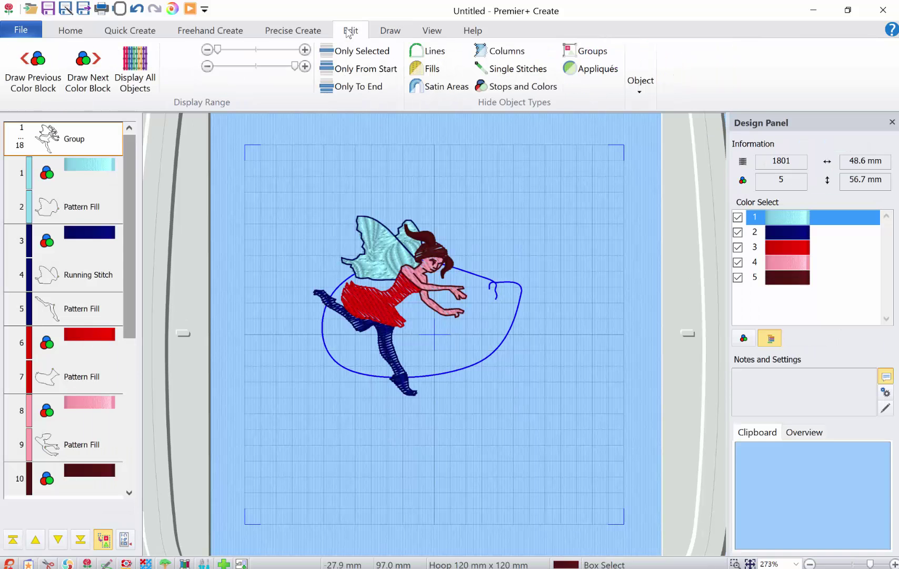
Tour the Precise Create, View, Freehand, Quick Create and Home tool sets
{"action": "left_click", "coordinate": [290, 32]}
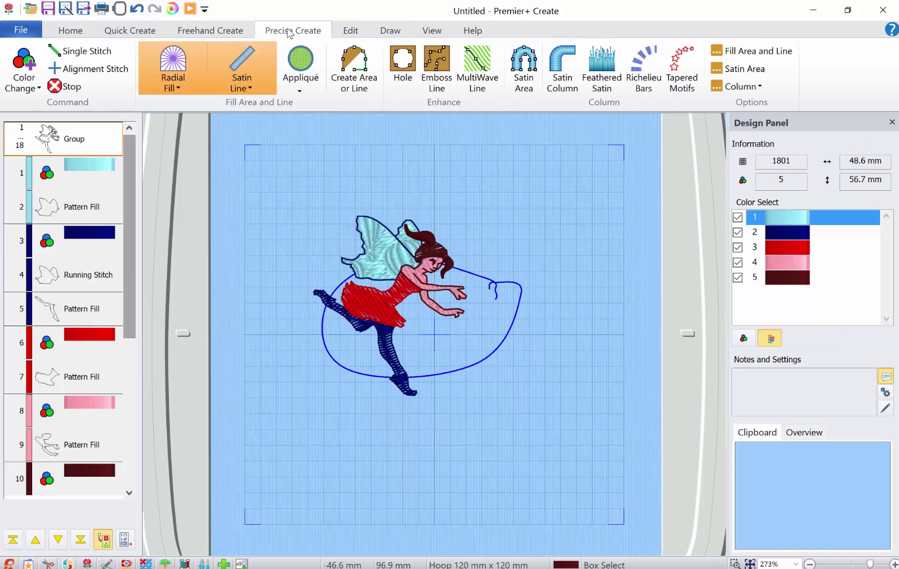
{"action": "left_click", "coordinate": [445, 33]}
{"action": "left_click", "coordinate": [350, 32]}
{"action": "left_click", "coordinate": [293, 30]}
{"action": "left_click", "coordinate": [221, 30]}
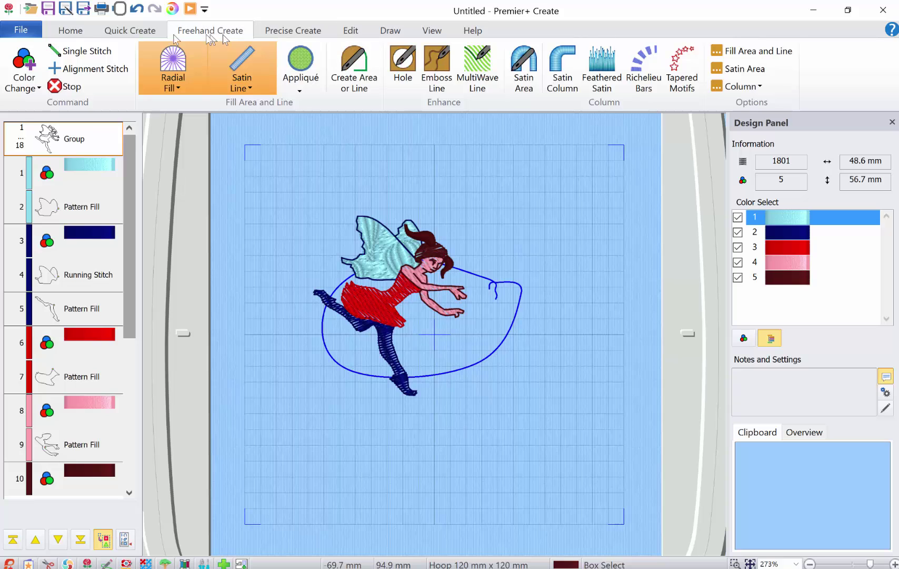
{"action": "left_click", "coordinate": [130, 33]}
{"action": "left_click", "coordinate": [84, 34]}
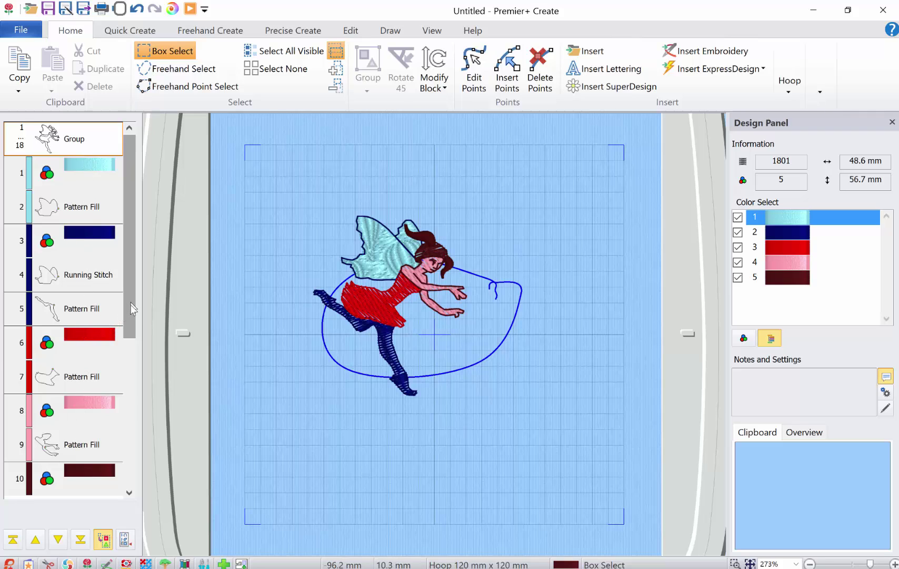
Inspect the red dress, pink and maroon colour blocks, ending with the red dress block selected
{"action": "scroll", "coordinate": [130, 305], "scroll_direction": "down", "scroll_amount": 1}
{"action": "left_click", "coordinate": [91, 302]}
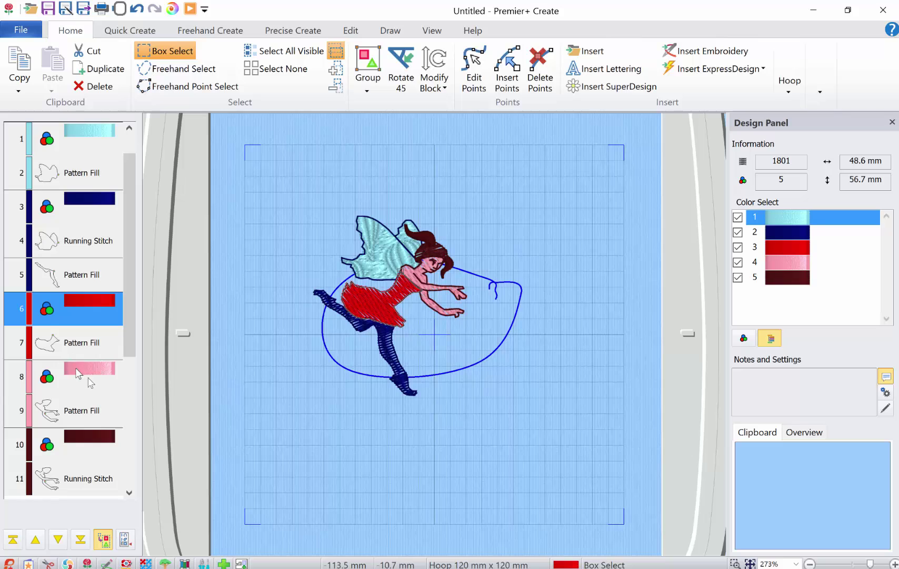
{"action": "left_click", "coordinate": [78, 373]}
{"action": "left_click", "coordinate": [81, 447]}
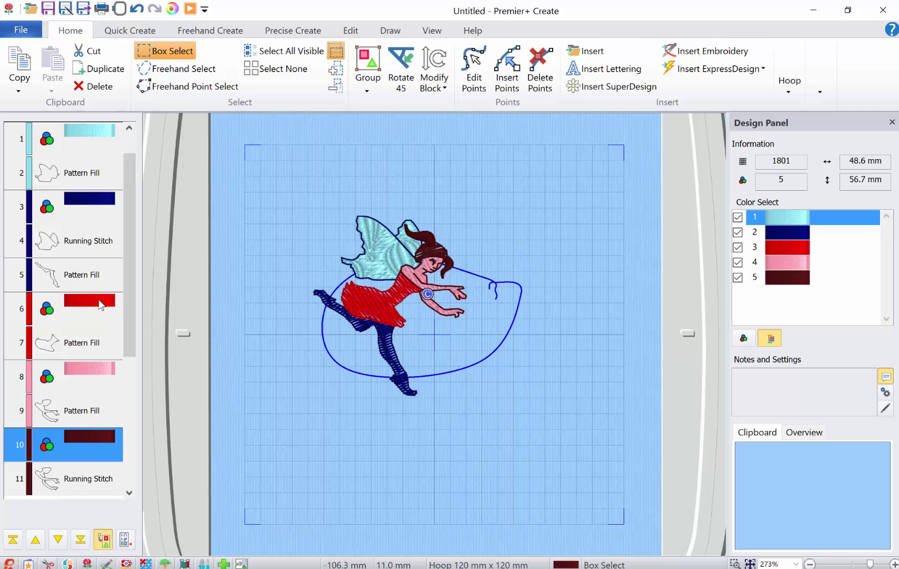
{"action": "left_click", "coordinate": [101, 305]}
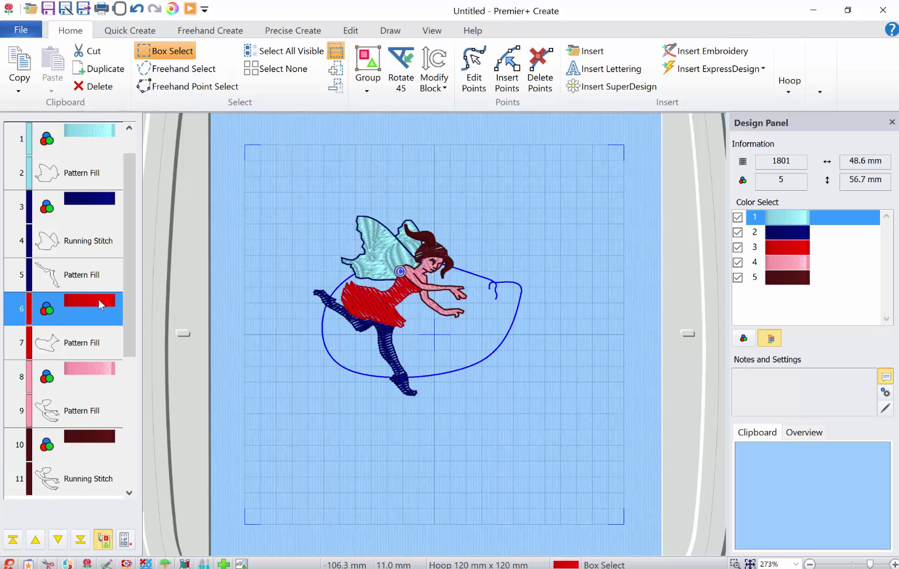
{"action": "right_click", "coordinate": [101, 304]}
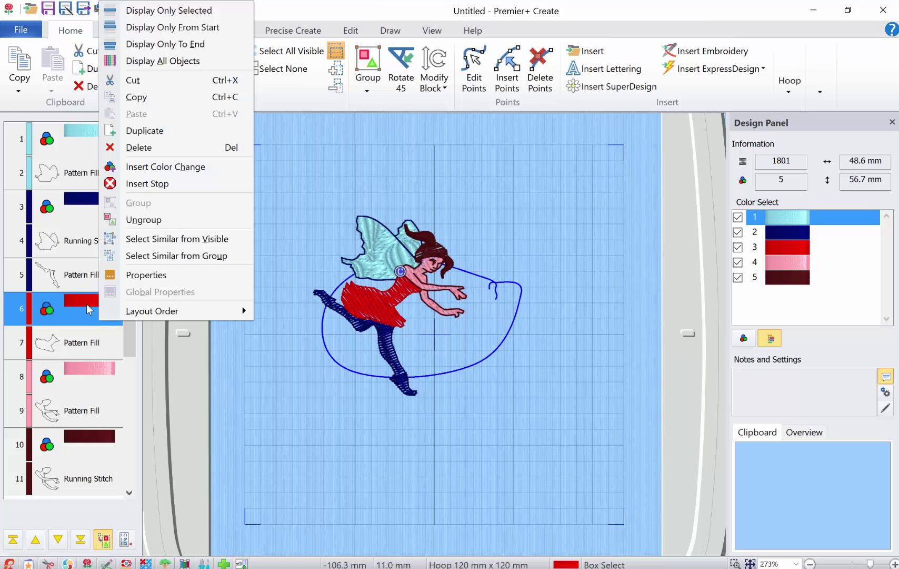
{"action": "left_click", "coordinate": [88, 309]}
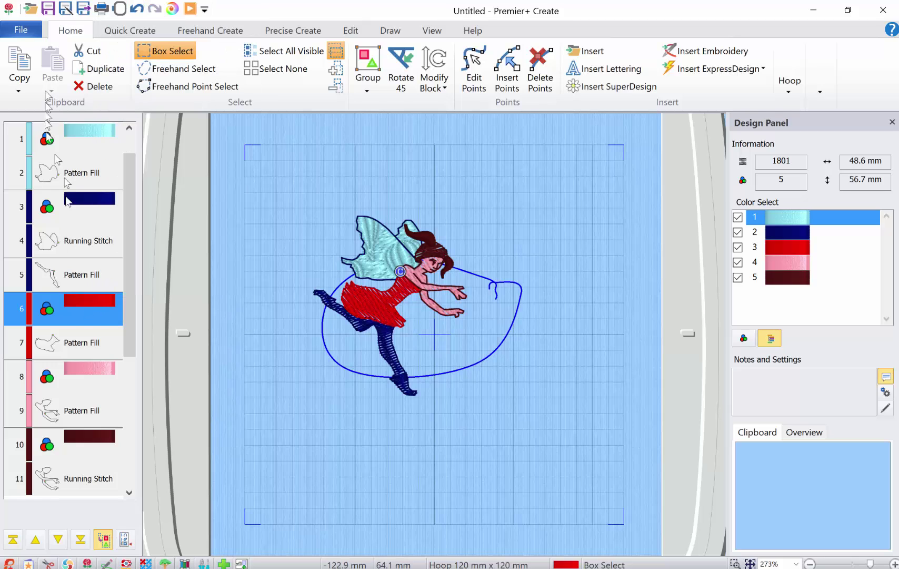
Change the dress thread to Robison-Anton Rayon 40 2527 Soldier Blue
{"action": "left_click", "coordinate": [126, 32]}
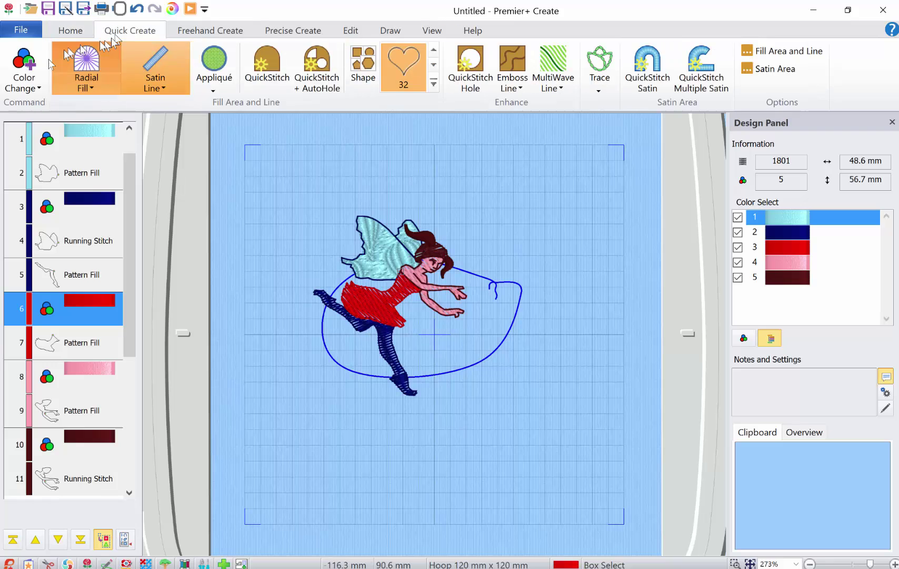
{"action": "left_click", "coordinate": [21, 68]}
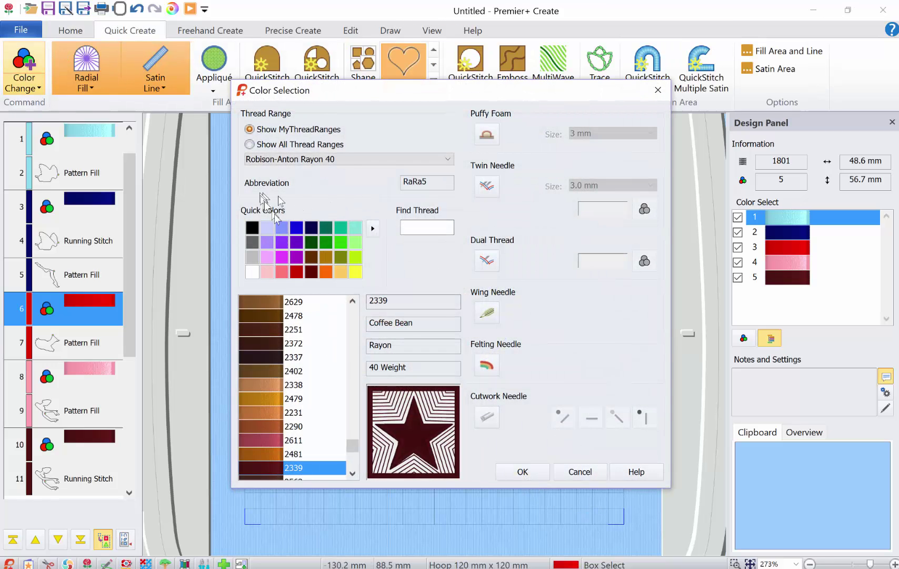
{"action": "left_click", "coordinate": [297, 229]}
{"action": "left_click", "coordinate": [526, 472]}
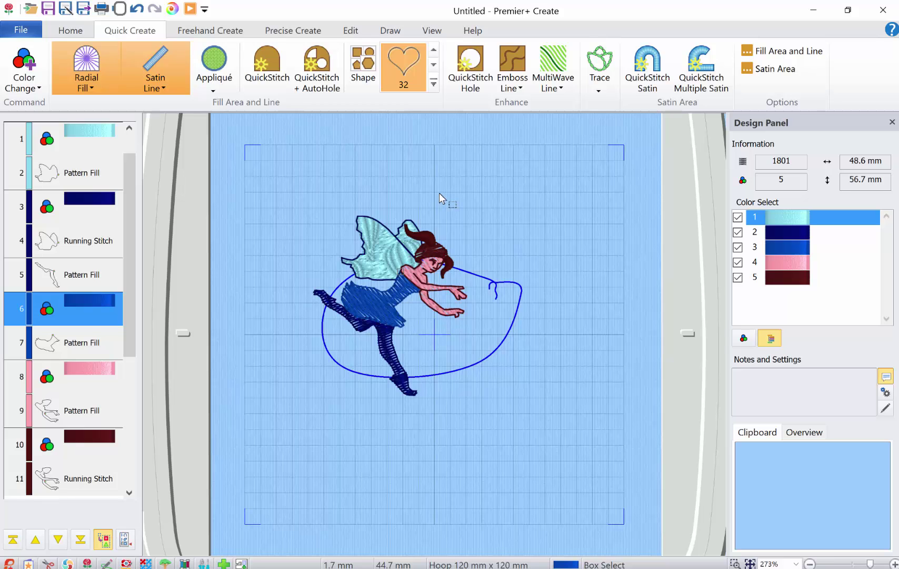
Keep heart 32 as the shape and choose Crosshatch Fill as the fill type
{"action": "left_click", "coordinate": [433, 84]}
{"action": "left_click", "coordinate": [579, 311]}
{"action": "left_click", "coordinate": [87, 83]}
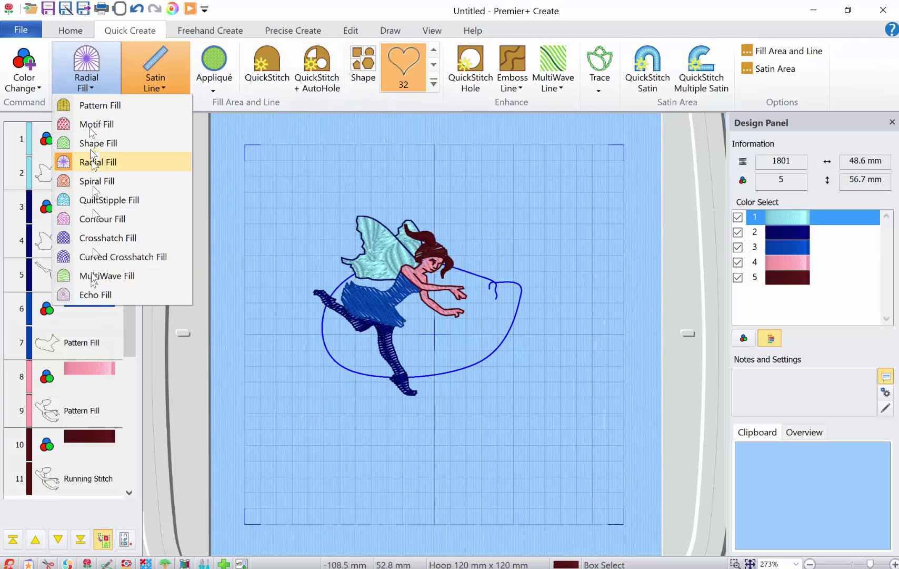
{"action": "left_click", "coordinate": [88, 240]}
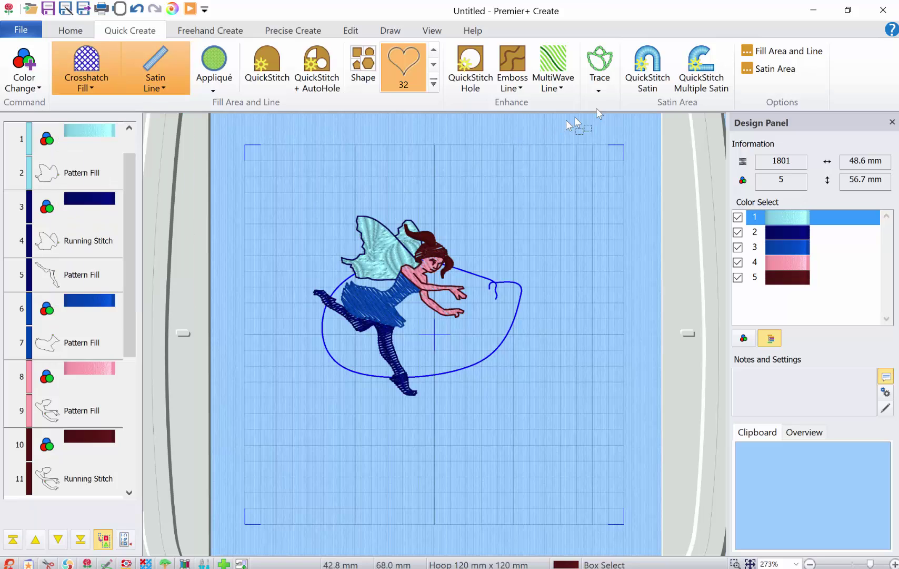
Review the Fill Area, Line and Favorites settings, then cancel without changes
{"action": "left_click", "coordinate": [772, 53]}
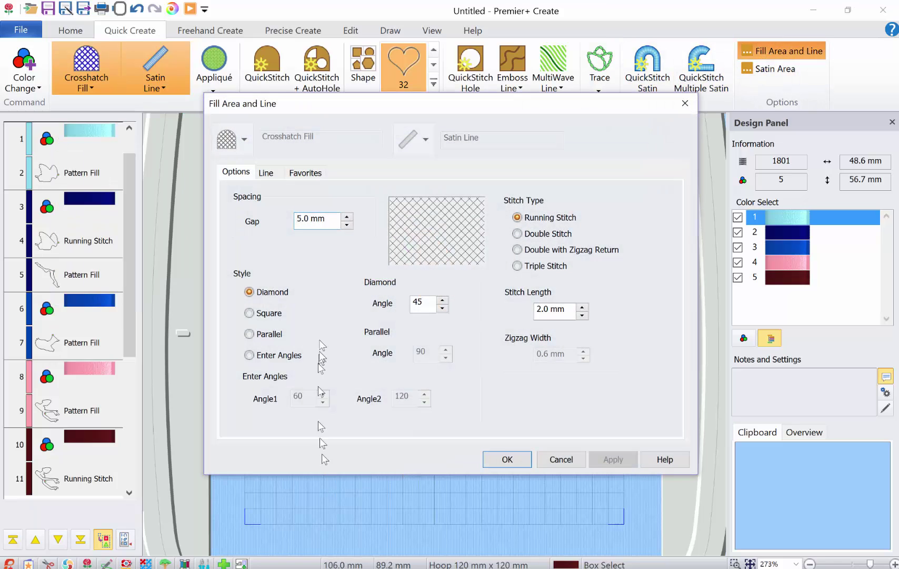
{"action": "left_click", "coordinate": [268, 173]}
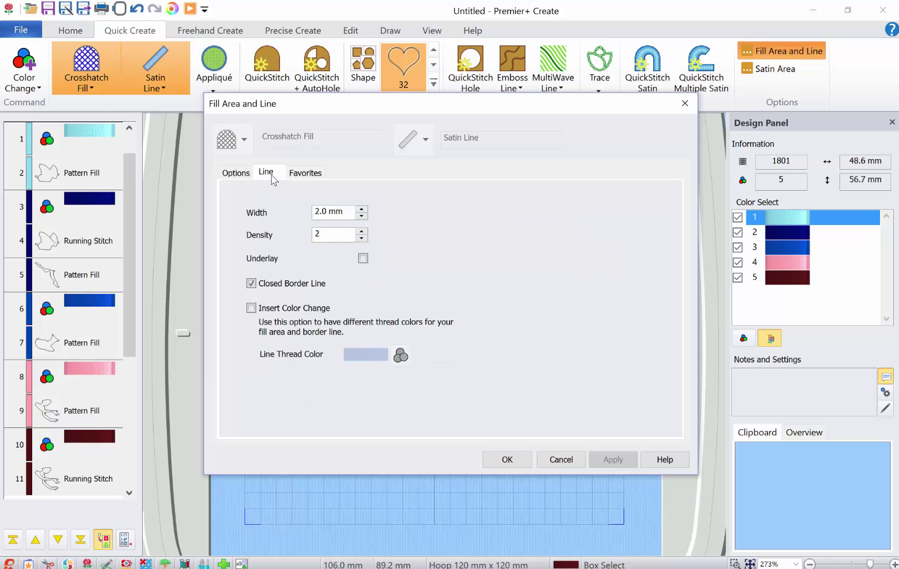
{"action": "left_click", "coordinate": [308, 174]}
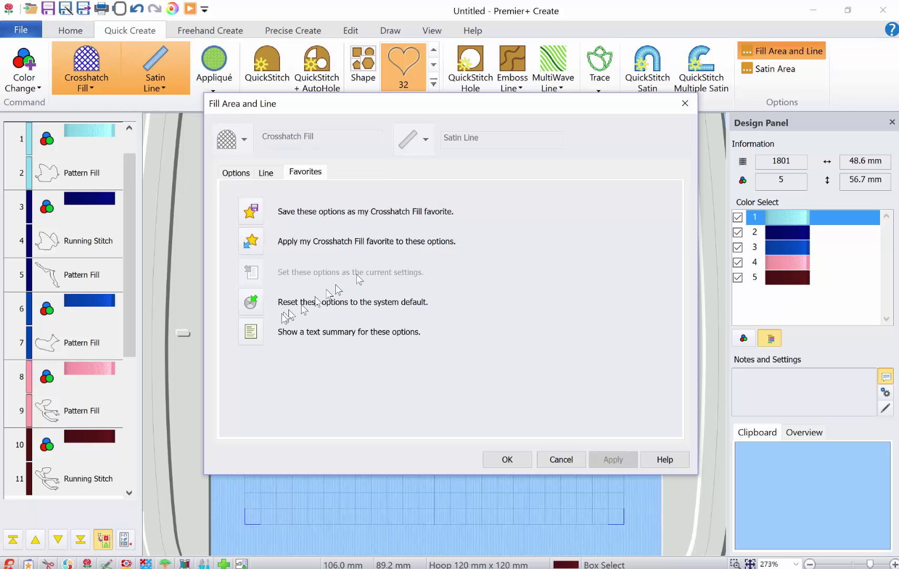
{"action": "left_click", "coordinate": [562, 459]}
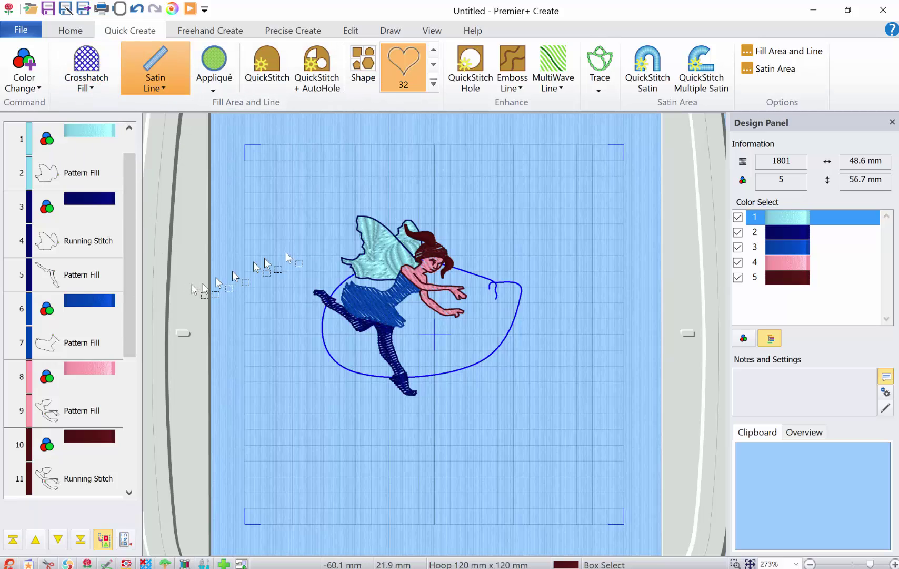
Insert and delete a trial satin-line heart, then box-select and delete the whole fairy design
{"action": "left_click", "coordinate": [353, 84]}
{"action": "left_click_drag", "start_coordinate": [433, 331], "coordinate": [535, 217]}
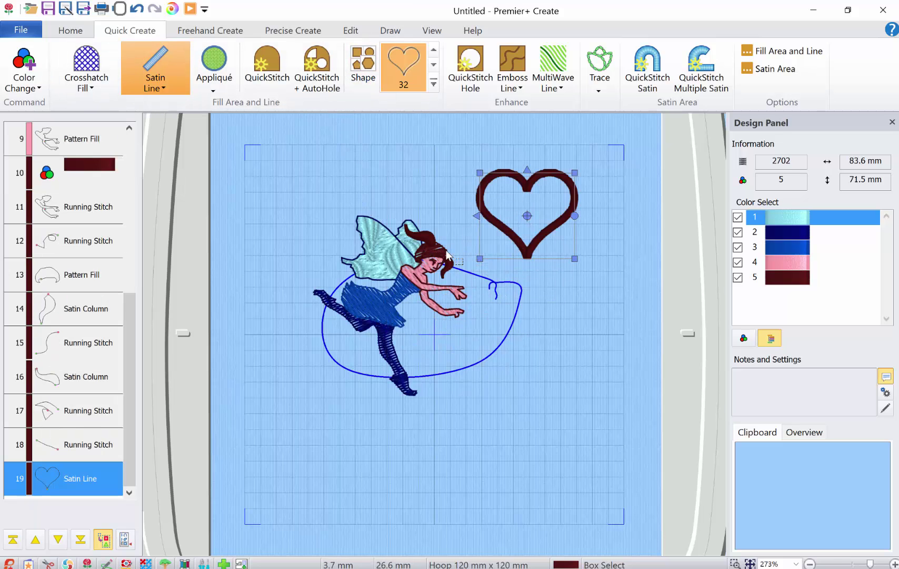
{"action": "key", "text": "Delete"}
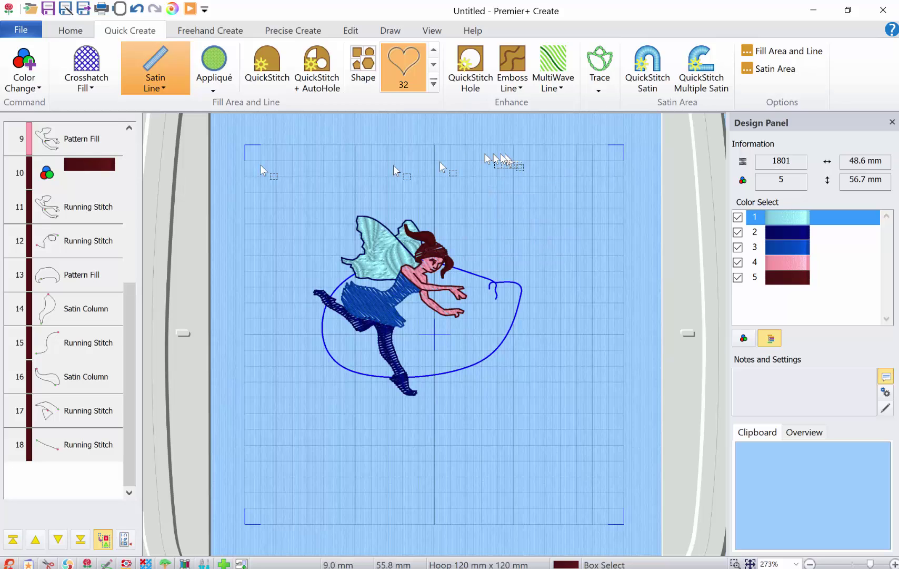
{"action": "left_click", "coordinate": [70, 31]}
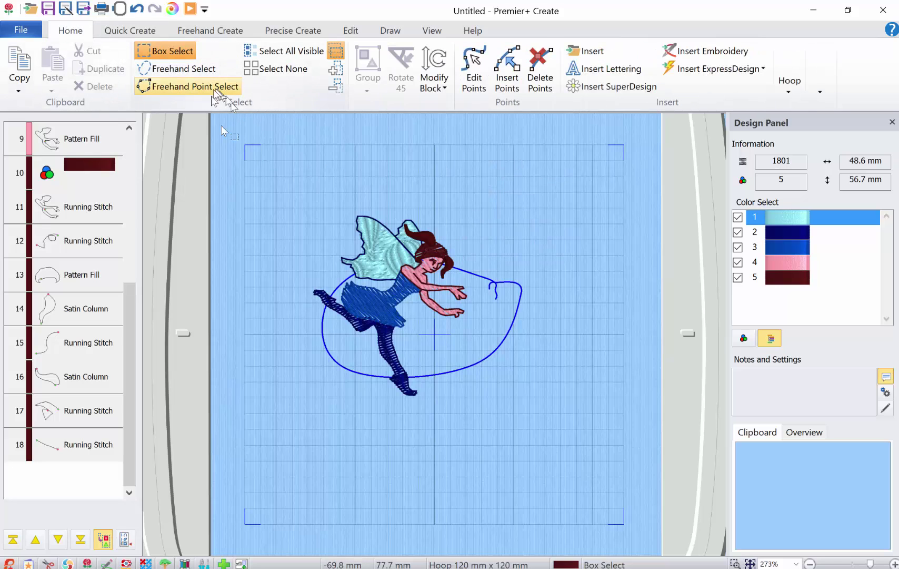
{"action": "left_click_drag", "start_coordinate": [266, 189], "coordinate": [584, 482]}
{"action": "key", "text": "Delete"}
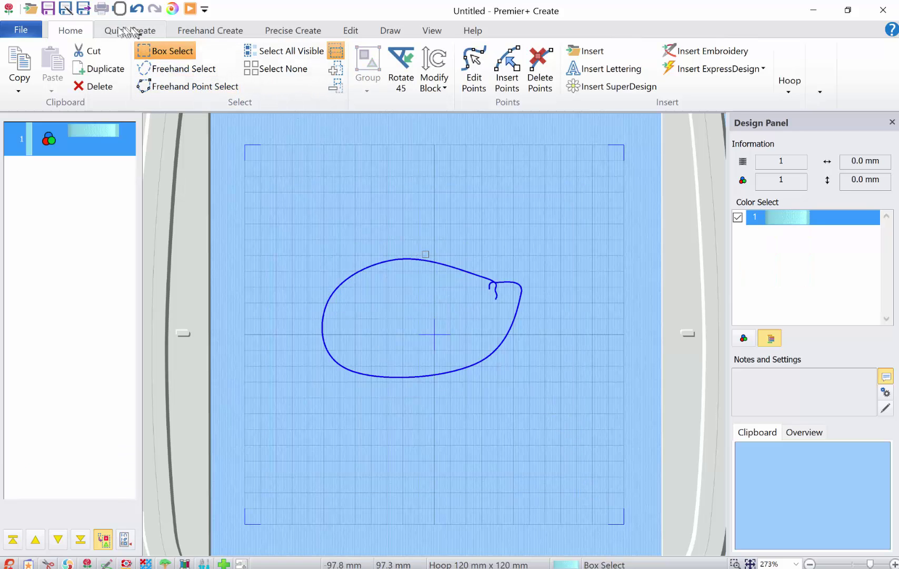
Add a crosshatch-filled heart without outline at the hoop's top right, then re-enable satin outline
{"action": "left_click", "coordinate": [125, 31]}
{"action": "left_click", "coordinate": [101, 67]}
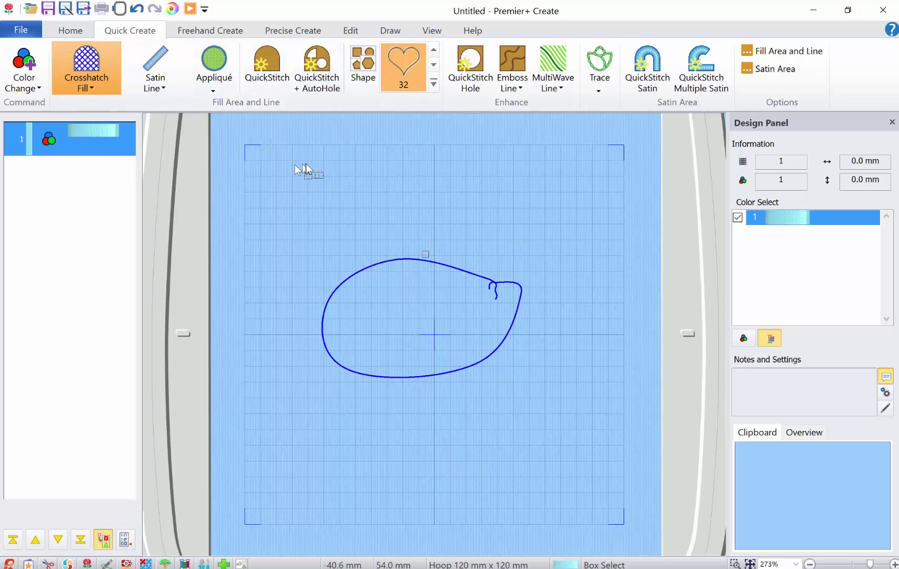
{"action": "left_click_drag", "start_coordinate": [307, 164], "coordinate": [441, 242]}
{"action": "left_click", "coordinate": [363, 68]}
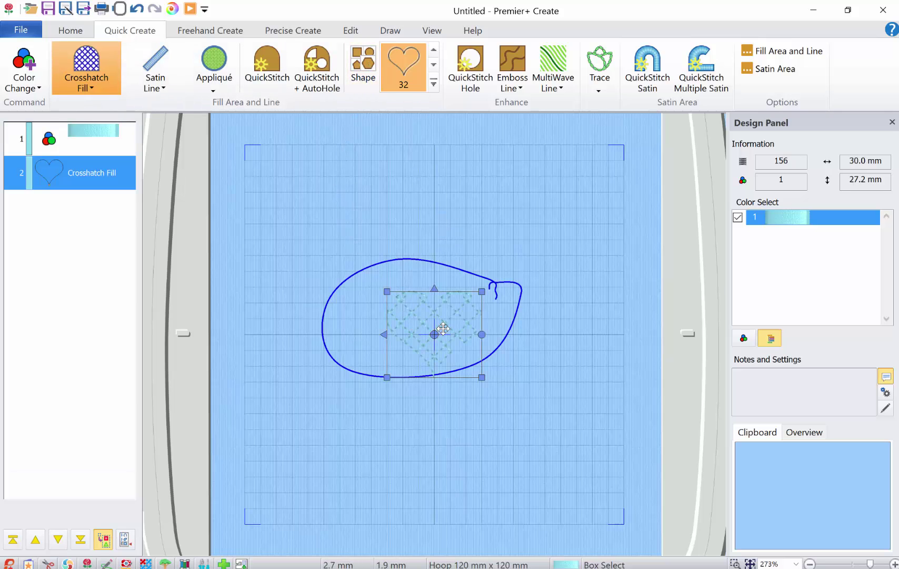
{"action": "left_click_drag", "start_coordinate": [436, 327], "coordinate": [548, 209]}
{"action": "left_click", "coordinate": [563, 304]}
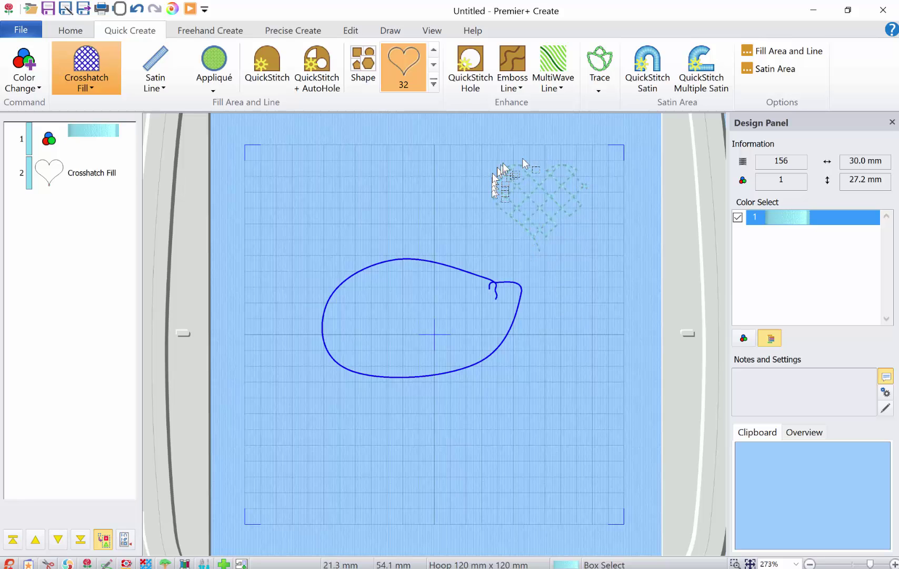
{"action": "left_click", "coordinate": [155, 68]}
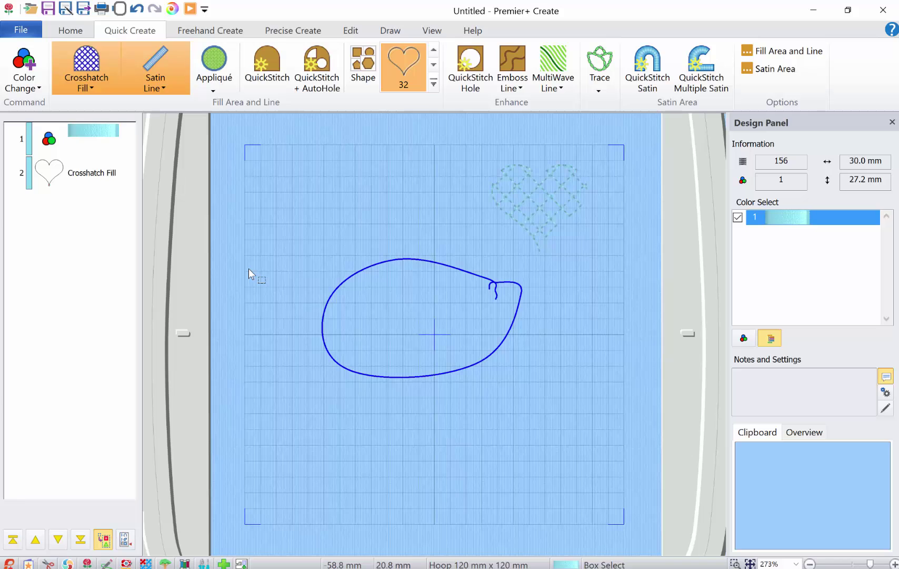